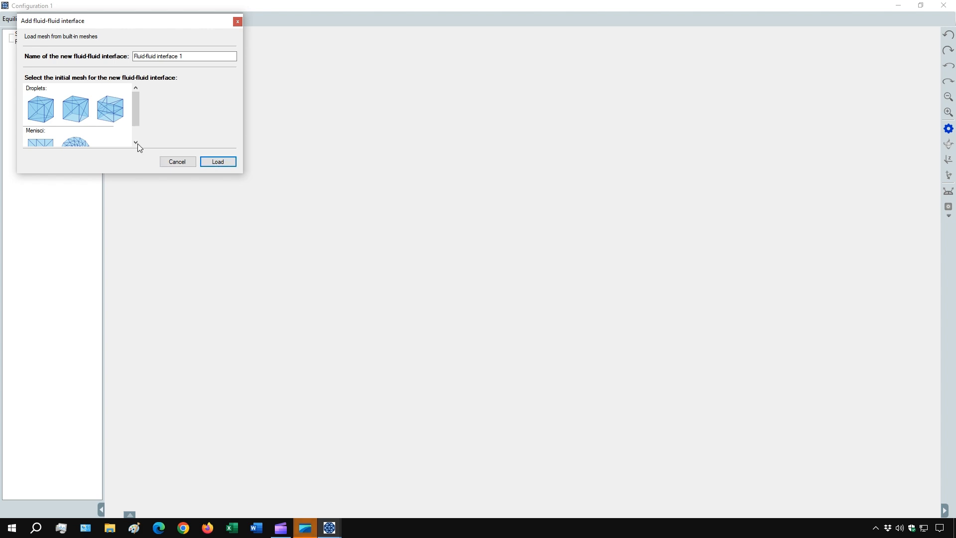
Load the built-in cube droplet mesh with an open base as the new fluid-fluid interface, with an initial volume of 1 μm^3.
left_click(75, 109)
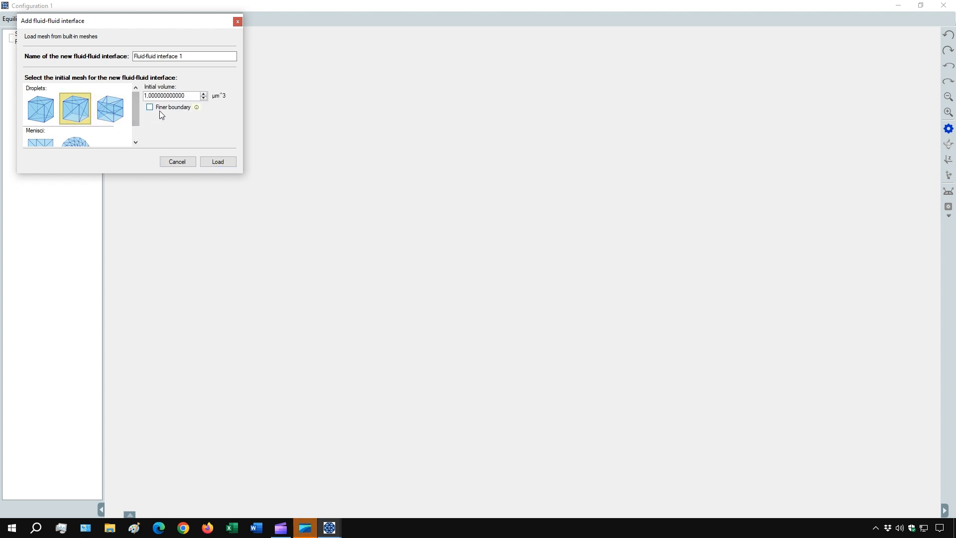
left_click(217, 162)
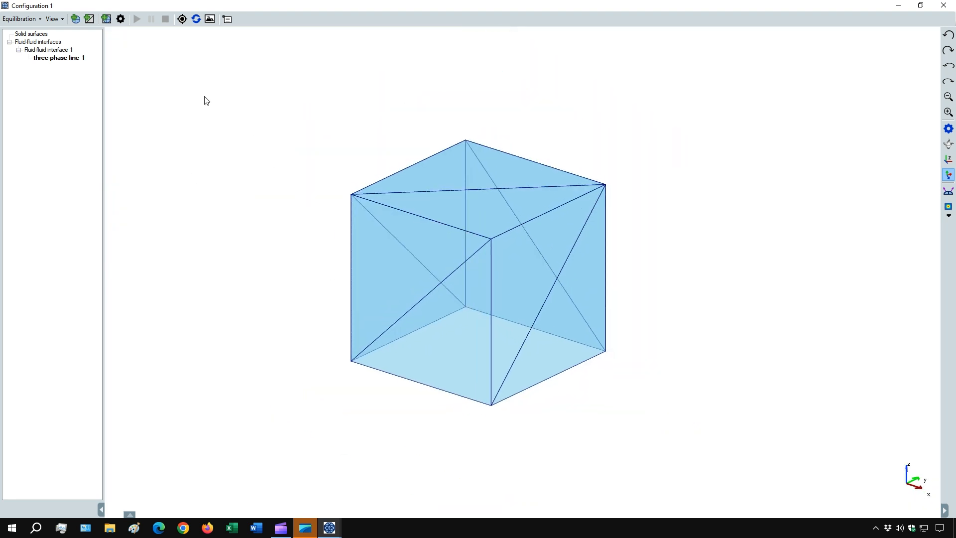
Add a solid surface named Sphere from the built-in sphere mesh, with 1 μm radii and high resolution enabled.
left_click(98, 23)
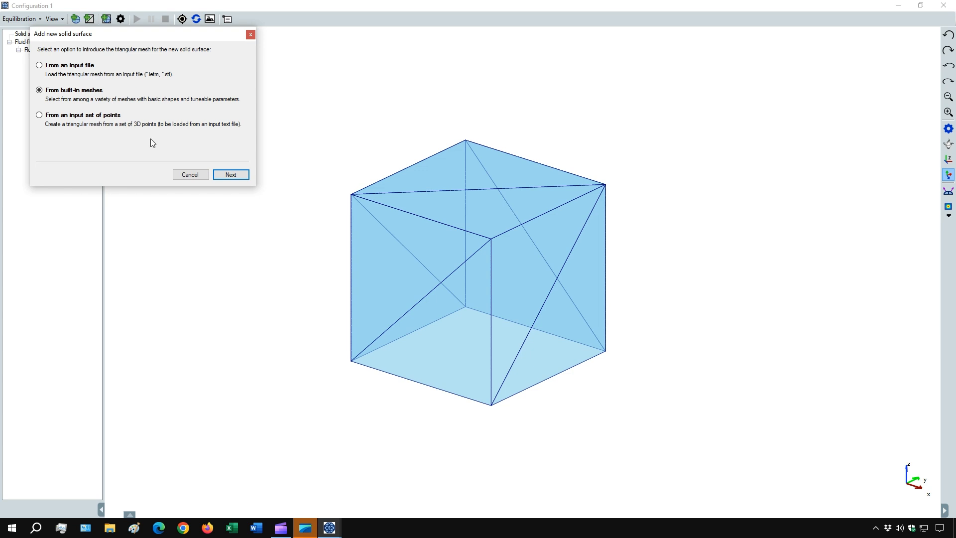
left_click(230, 175)
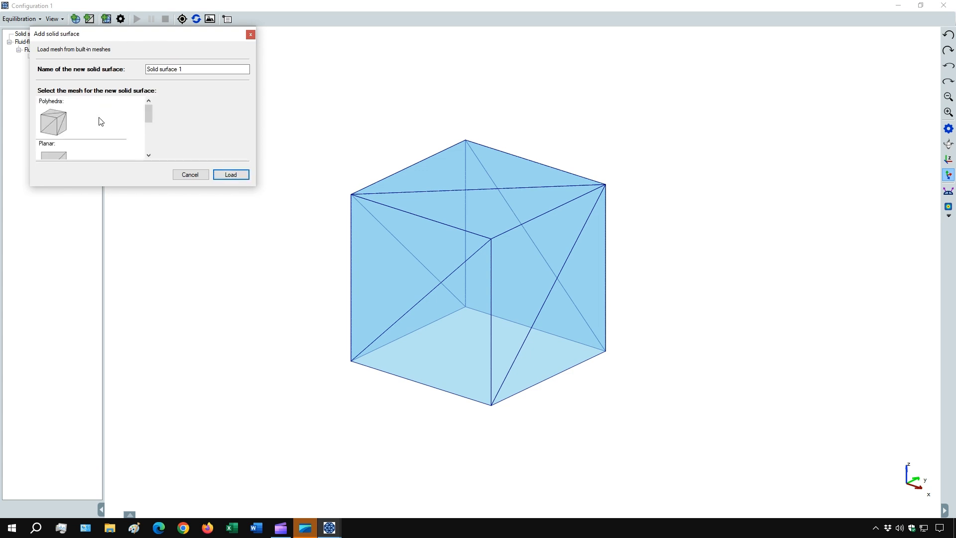
left_click(64, 119)
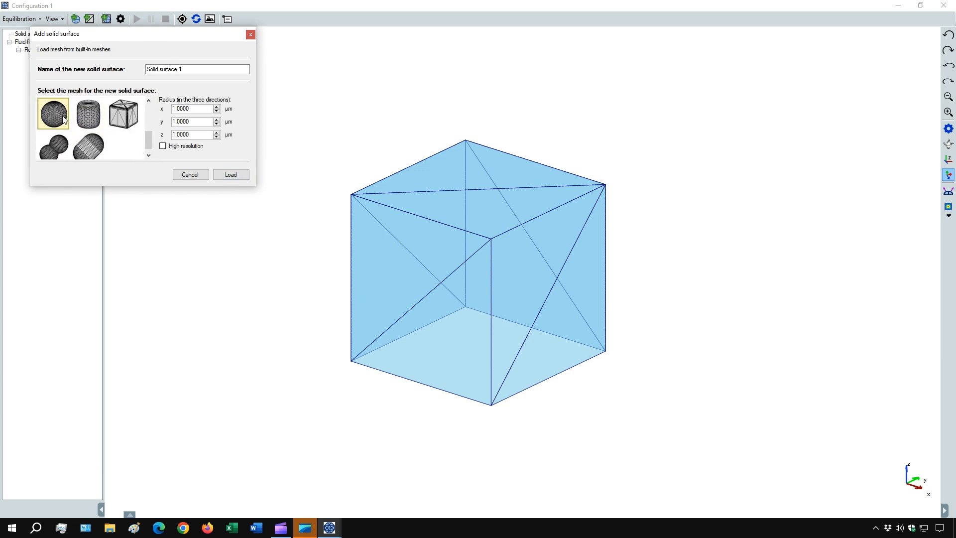
left_click(162, 146)
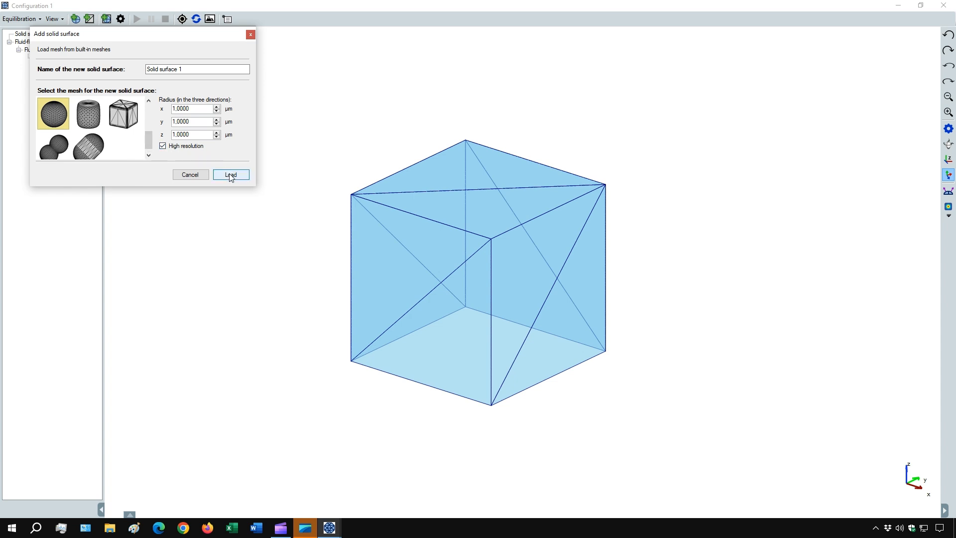
left_click_drag(199, 70, 147, 65)
type("Sphere")
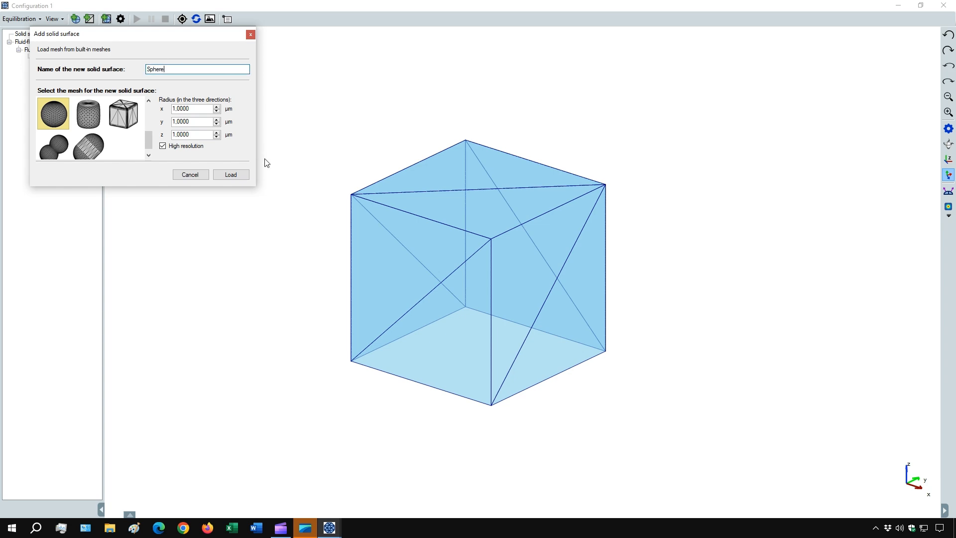
left_click(231, 175)
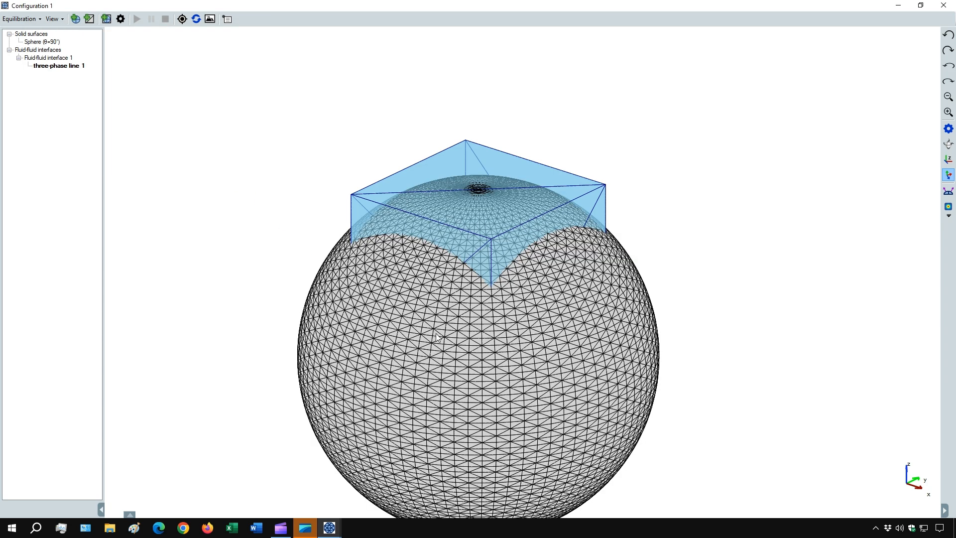
Translate the sphere mesh by -1 μm along z.
scroll(441, 344, "down", 5)
left_click_drag(490, 331, 520, 313)
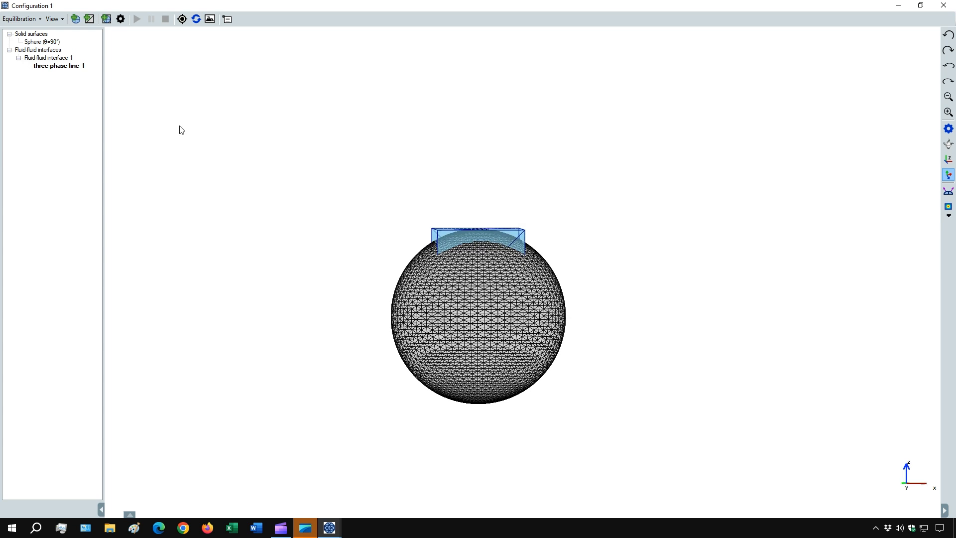
right_click(54, 42)
mouse_move(130, 51)
left_click(165, 94)
left_click(128, 104)
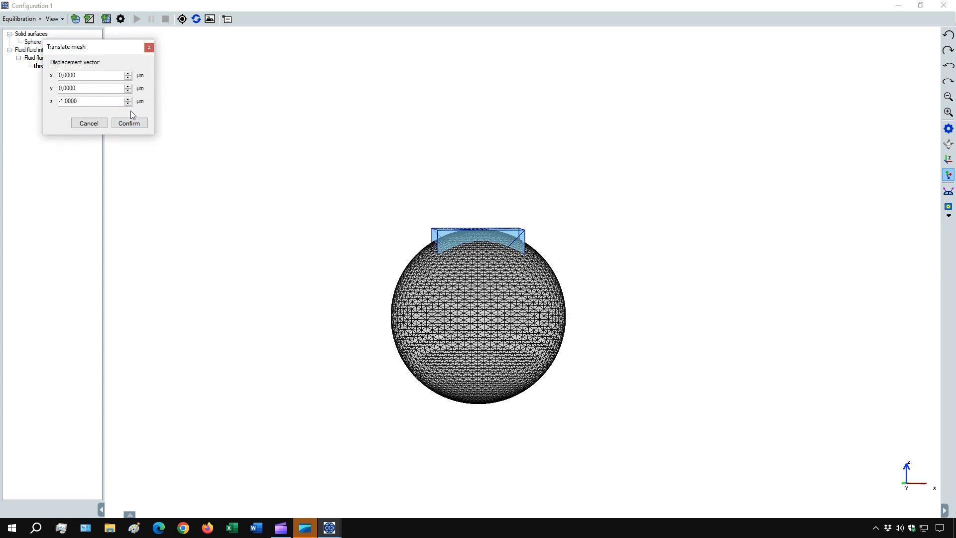
left_click(129, 124)
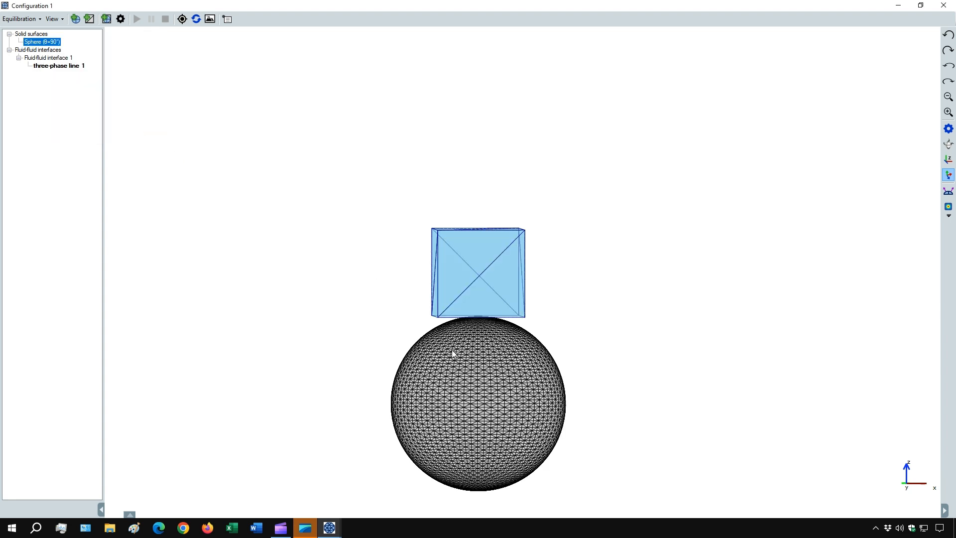
Constrain the droplet's three-phase line to the Sphere surface.
left_click_drag(452, 349, 349, 348)
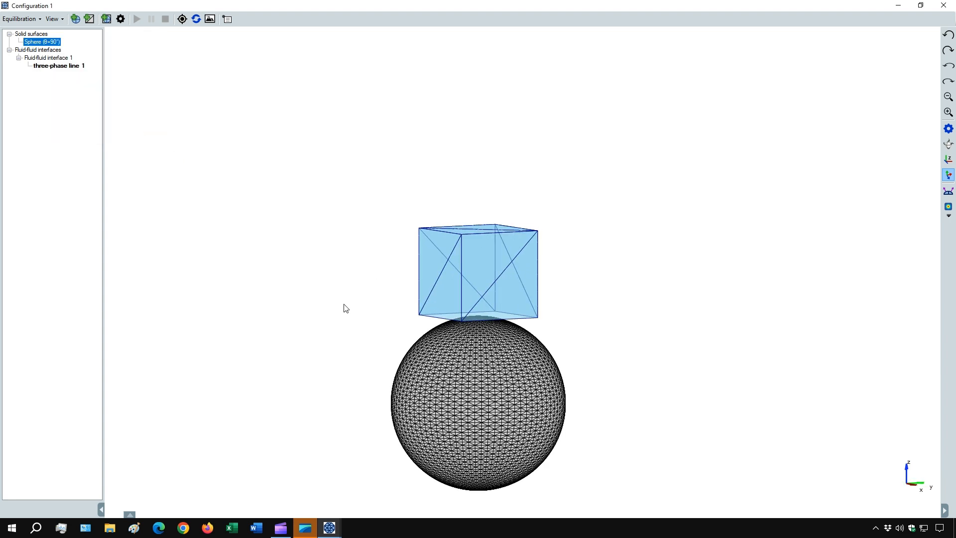
right_click(65, 65)
left_click(90, 98)
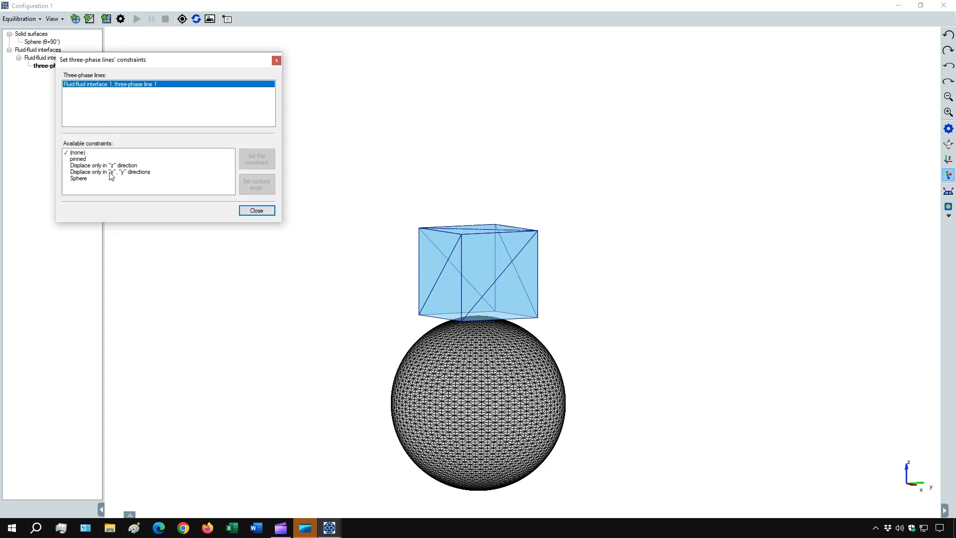
left_click(92, 179)
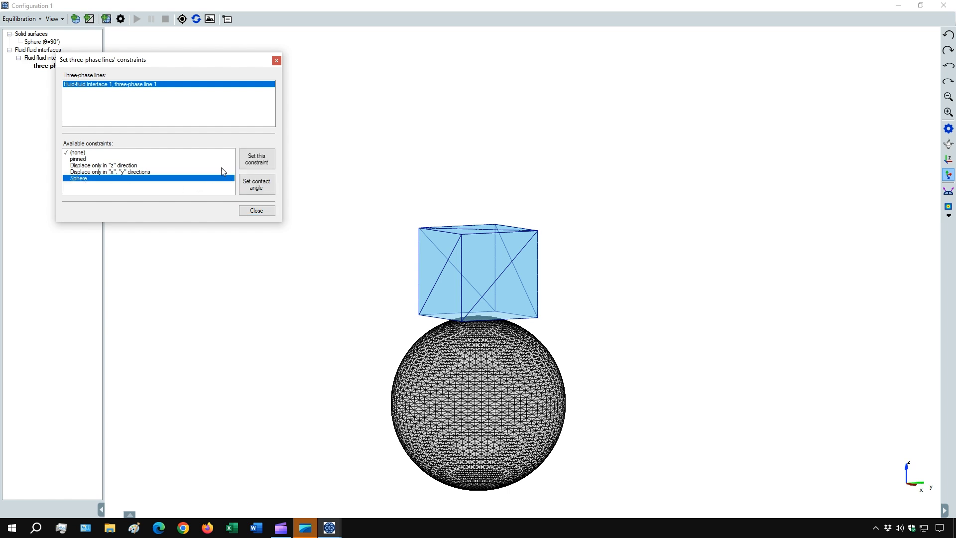
left_click(254, 158)
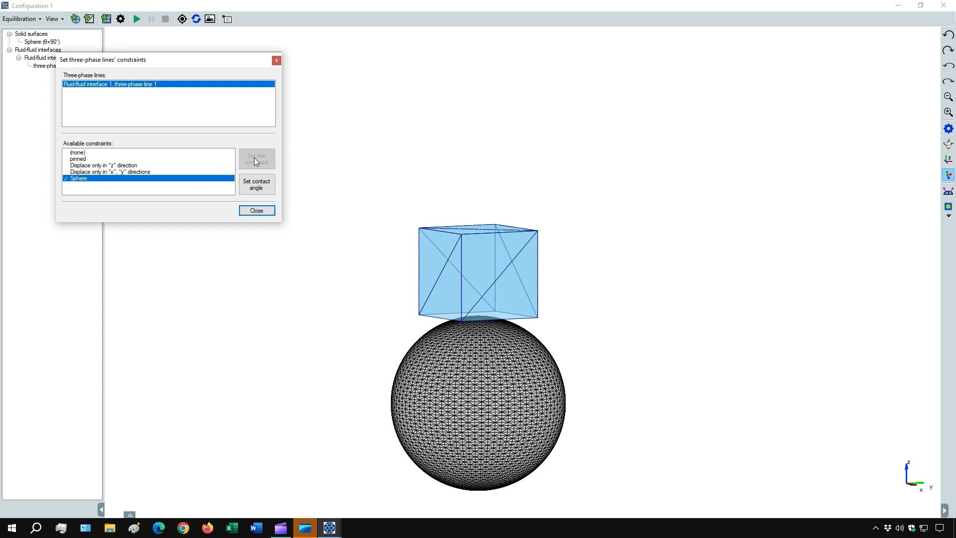
left_click(257, 211)
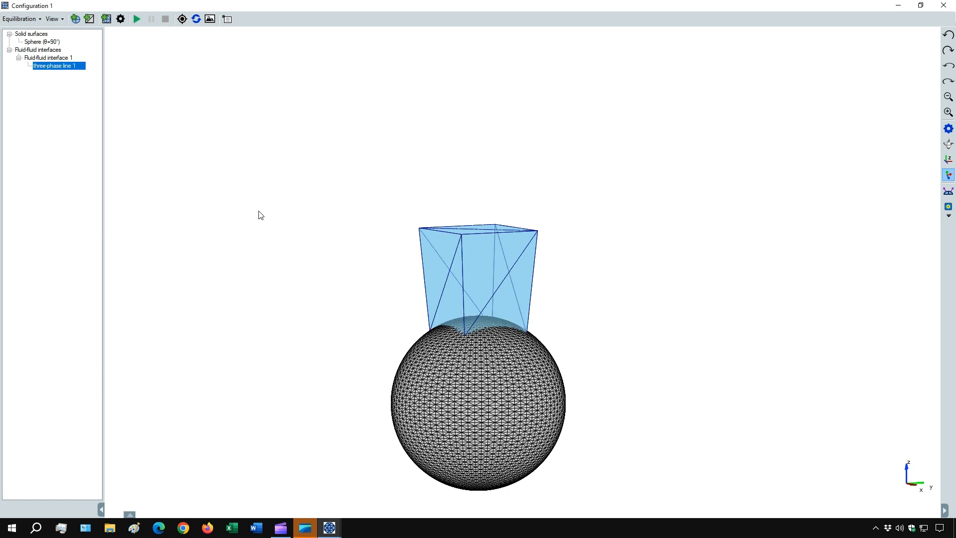
Save the configuration to the Desktop, adding "initial" in front of the default file name.
left_click(32, 20)
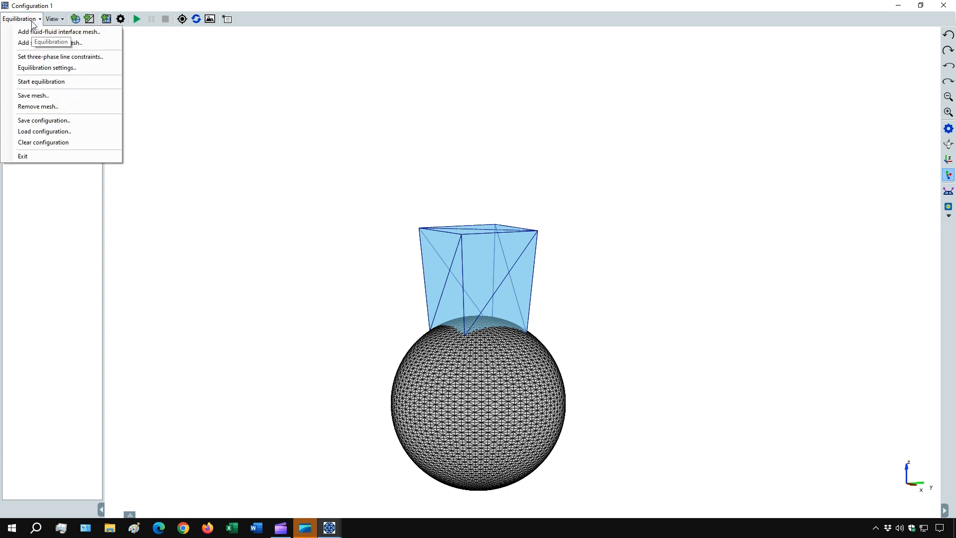
left_click(43, 121)
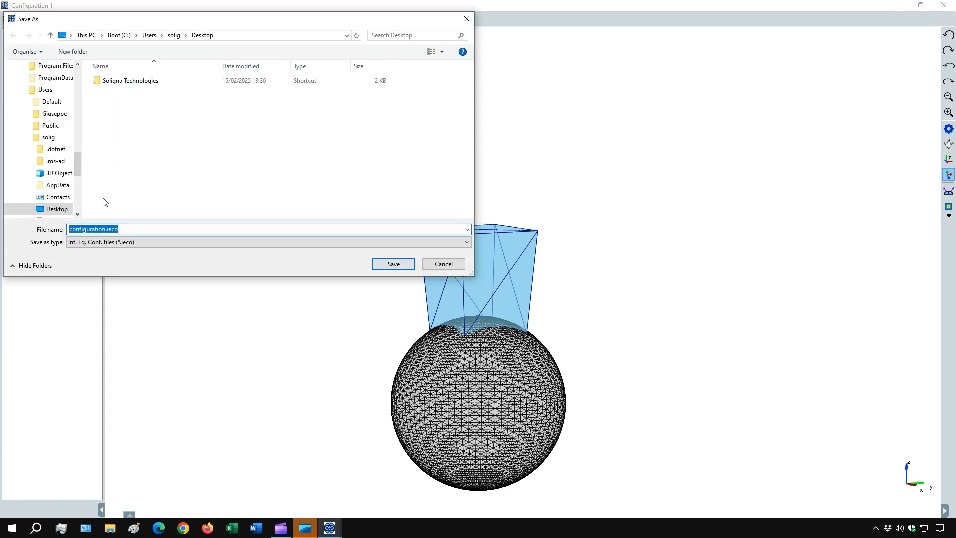
left_click(71, 229)
type("initial")
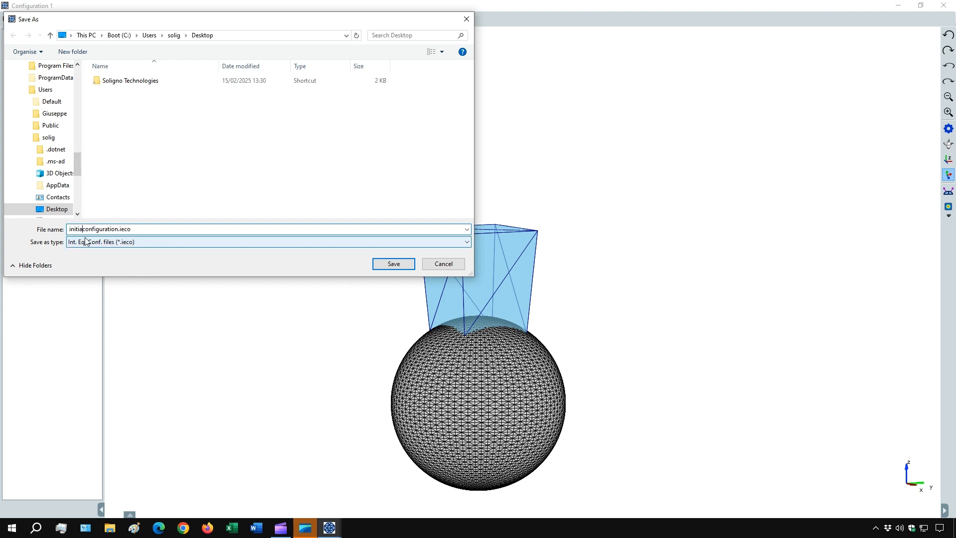
left_click(392, 263)
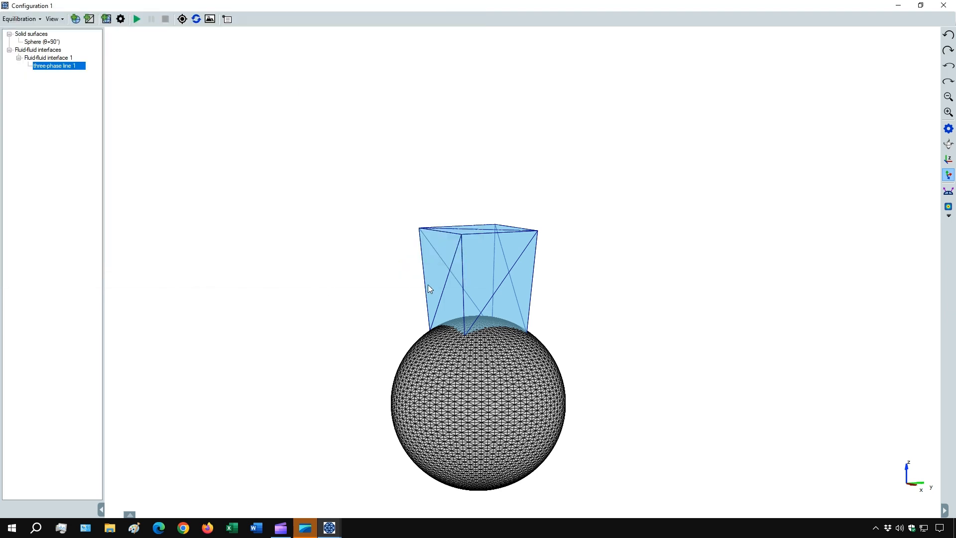
Run the equilibration with the default settings and inspect the droplet's shape on the sphere.
left_click_drag(422, 380, 533, 375)
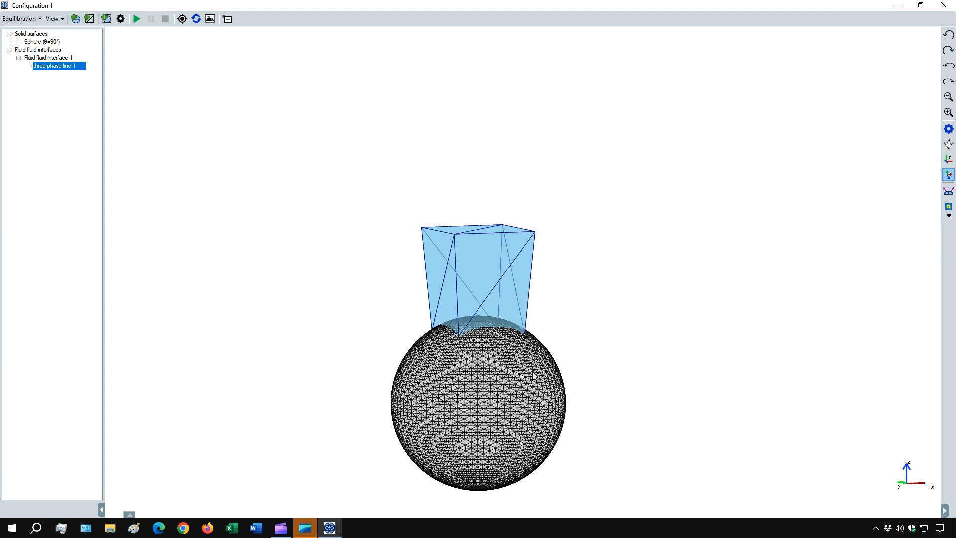
left_click(137, 19)
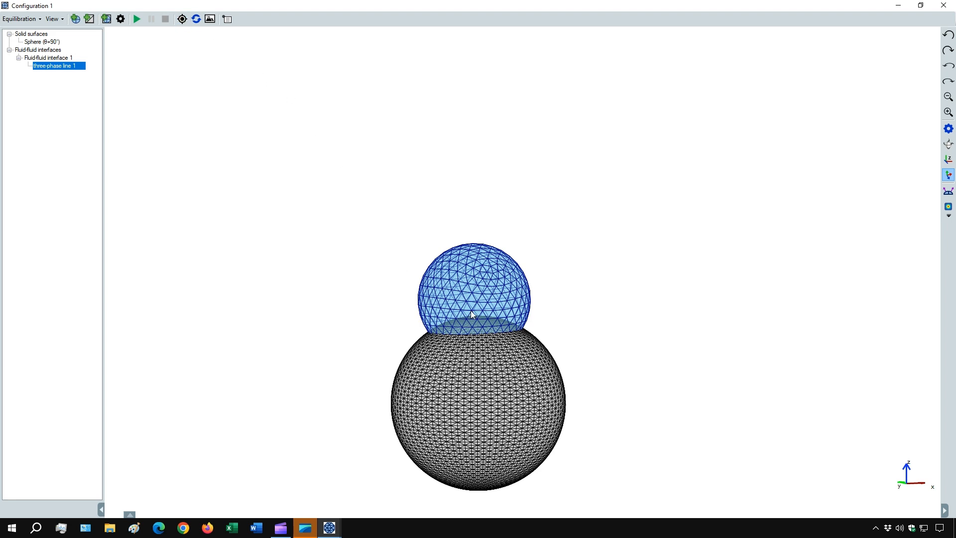
scroll(472, 254, "up", 3)
scroll(443, 281, "down", 2)
left_click_drag(463, 280, 456, 134)
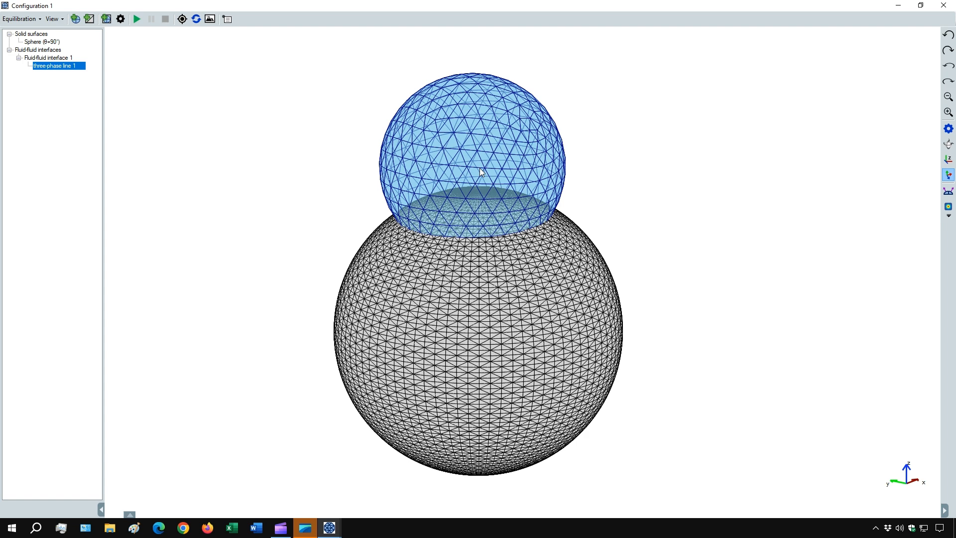
Reload the saved initial configuration and reset the view around the droplet and sphere.
left_click(21, 19)
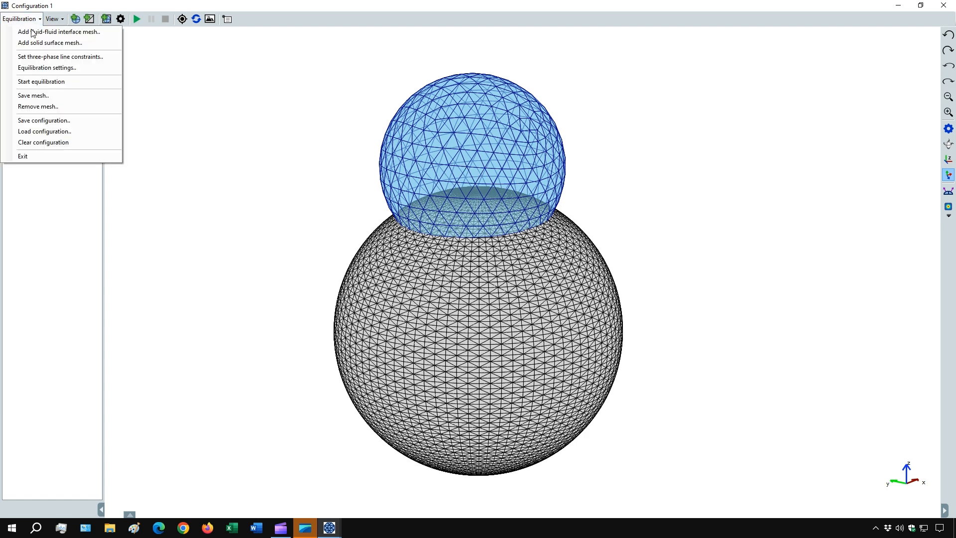
left_click(40, 132)
double_click(149, 78)
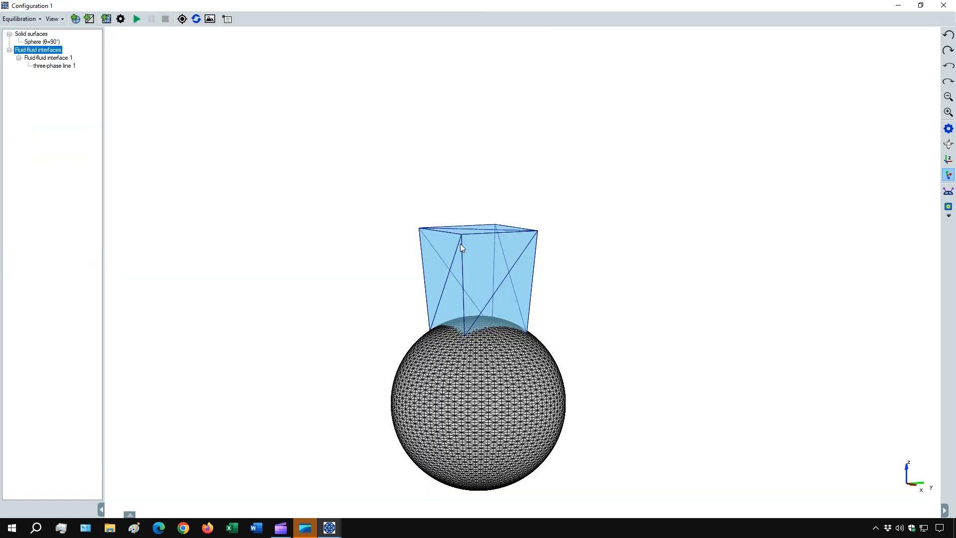
scroll(457, 250, "down", 1)
left_click_drag(454, 257, 459, 310)
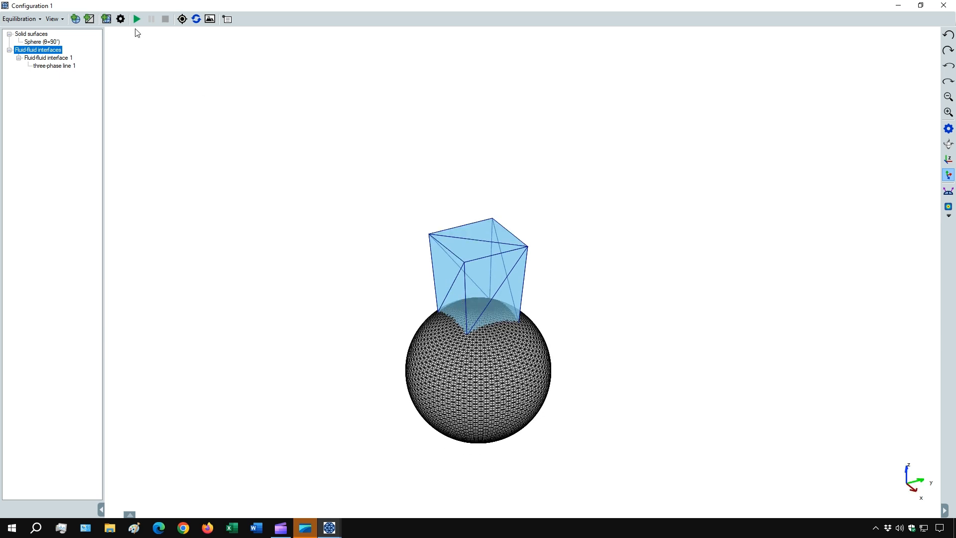
left_click(184, 22)
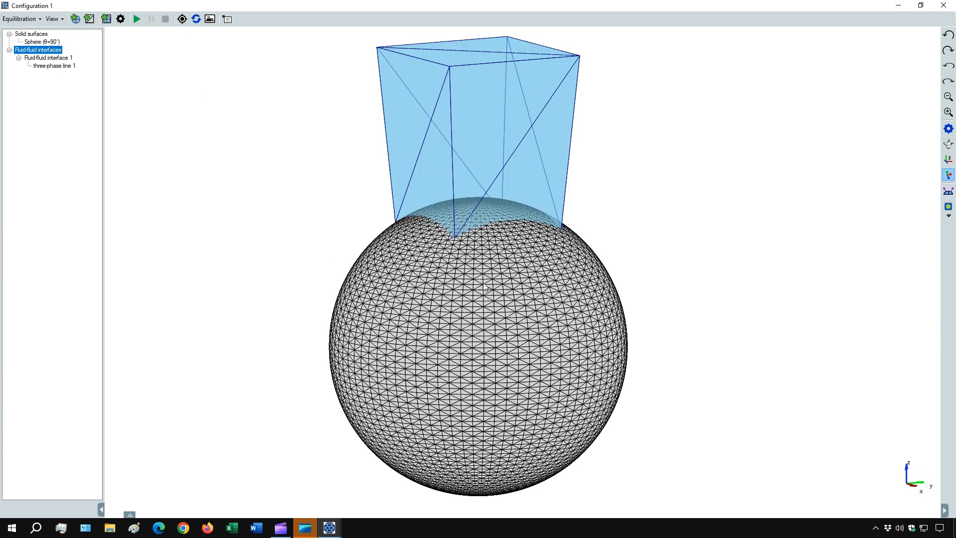
left_click_drag(484, 283, 484, 274)
scroll(228, 96, "down", 1)
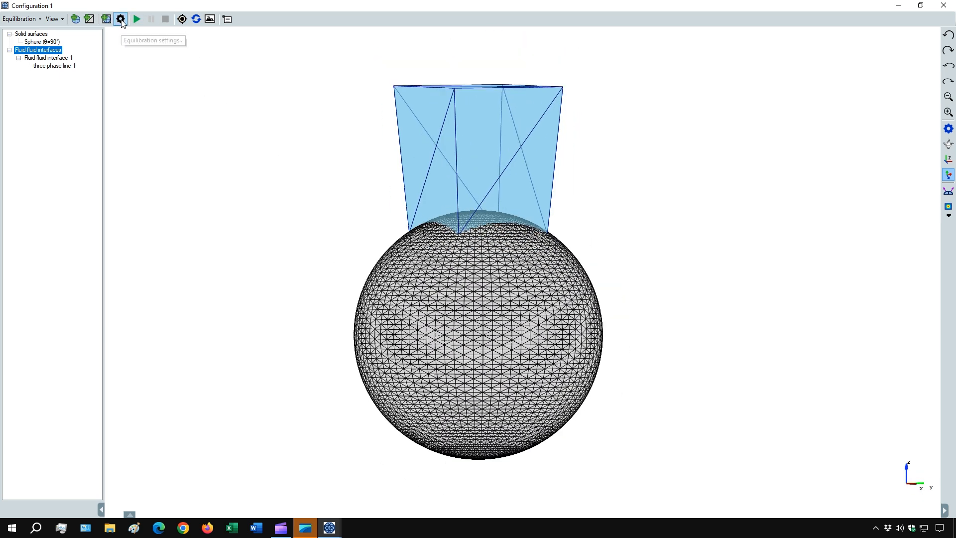
Set the degree of mesh refinement to 1 (coarse) in the equilibration settings and run the equilibration.
left_click(121, 19)
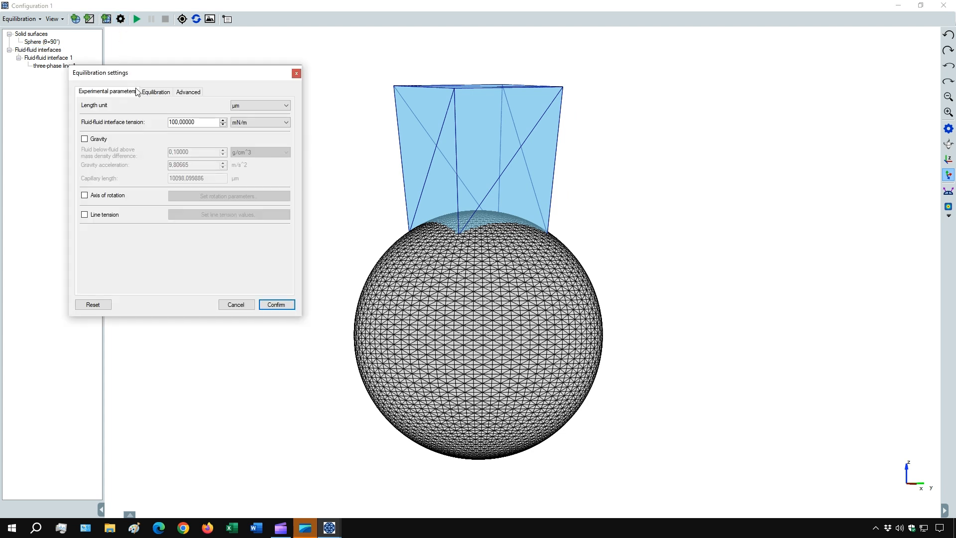
left_click(155, 94)
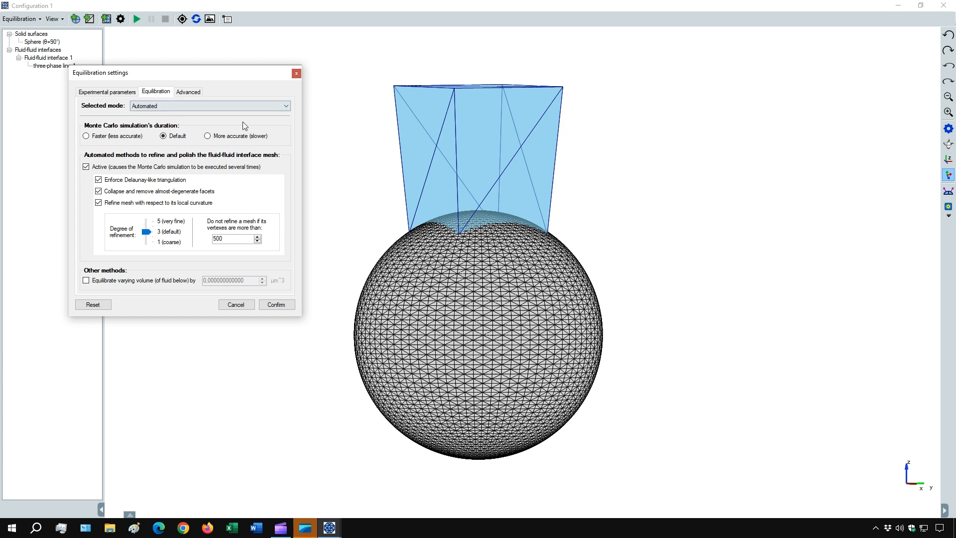
left_click(147, 232)
left_click_drag(151, 233, 153, 235)
left_click_drag(159, 242, 147, 246)
left_click(275, 305)
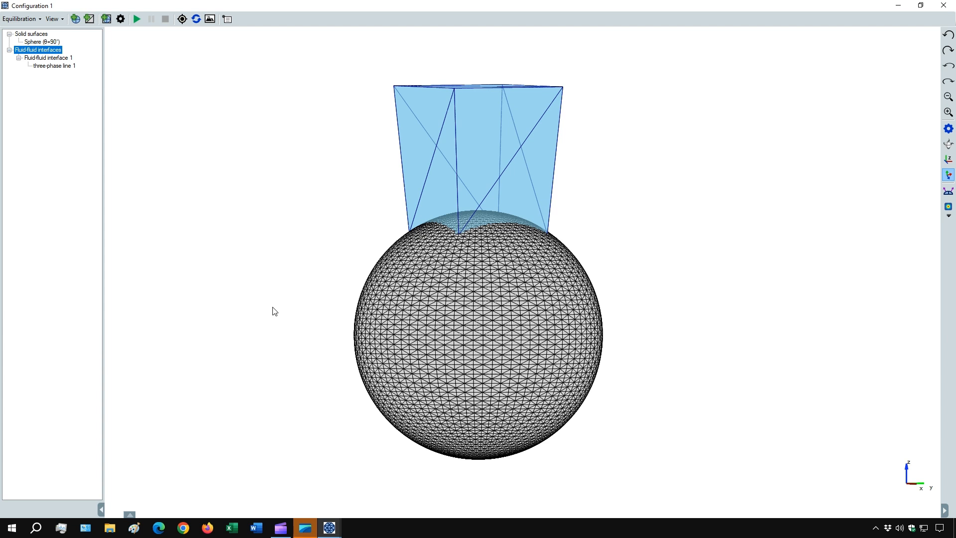
left_click(136, 19)
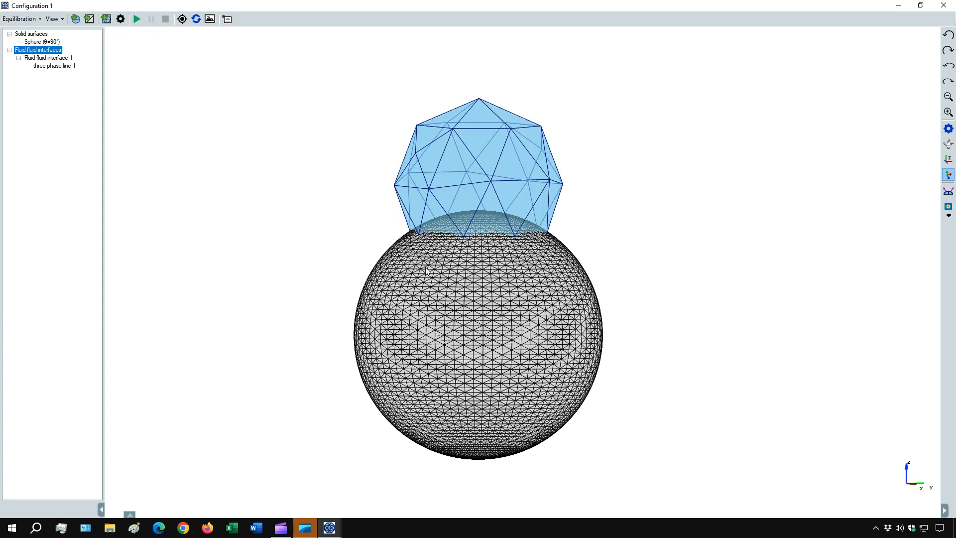
left_click_drag(472, 273, 509, 245)
Raise the degree of mesh refinement in the equilibration settings and run the equilibration again.
left_click(120, 20)
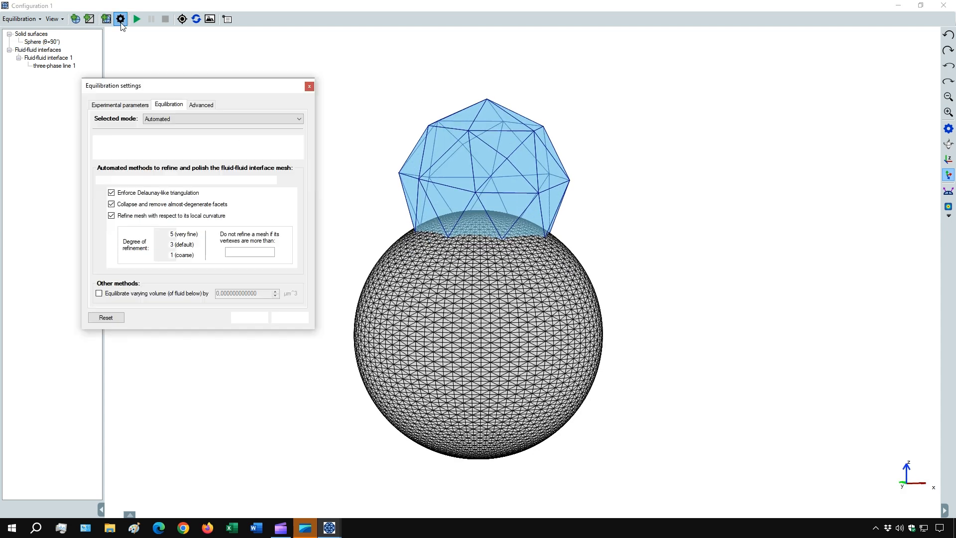
left_click_drag(159, 254, 162, 250)
left_click(289, 319)
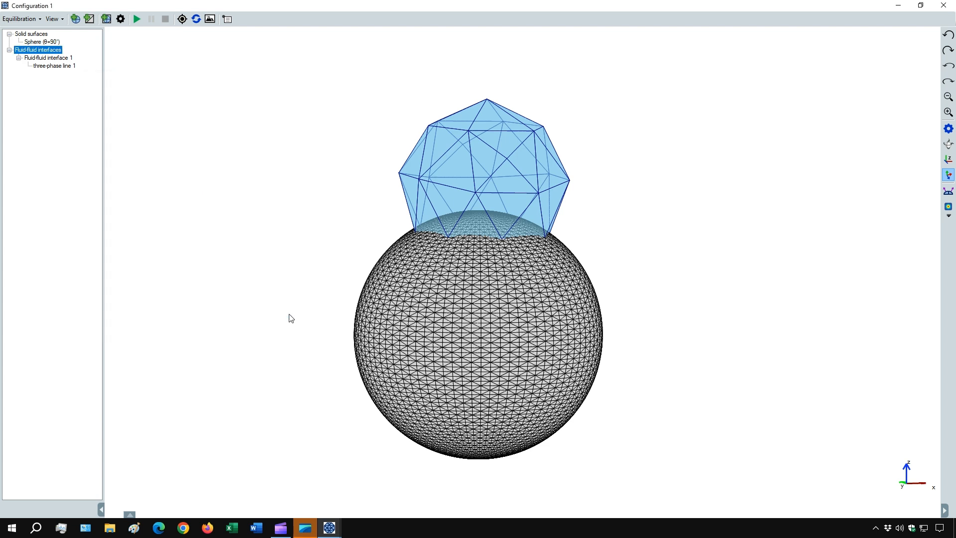
left_click(137, 20)
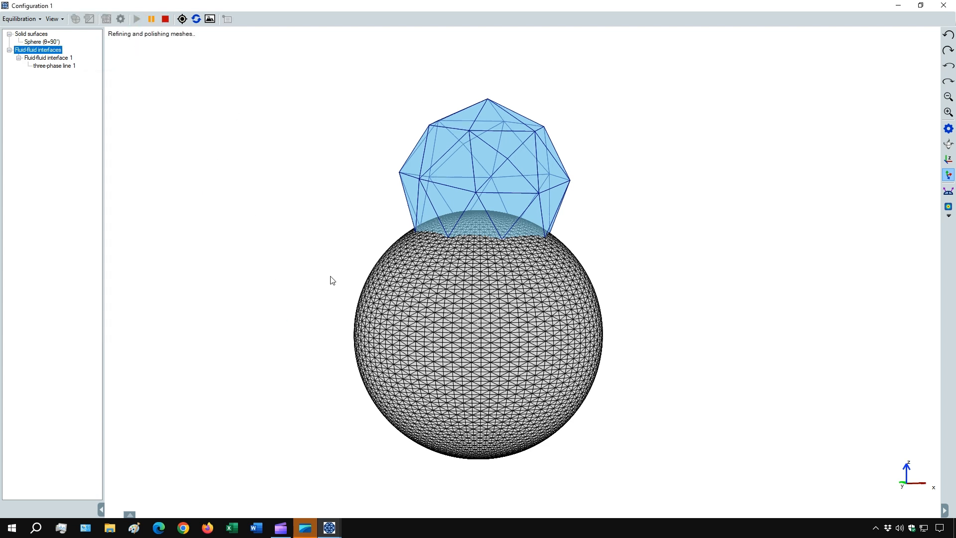
Set the degree of mesh refinement to 3 (default) in the equilibration settings and run the equilibration.
left_click_drag(366, 292, 462, 273)
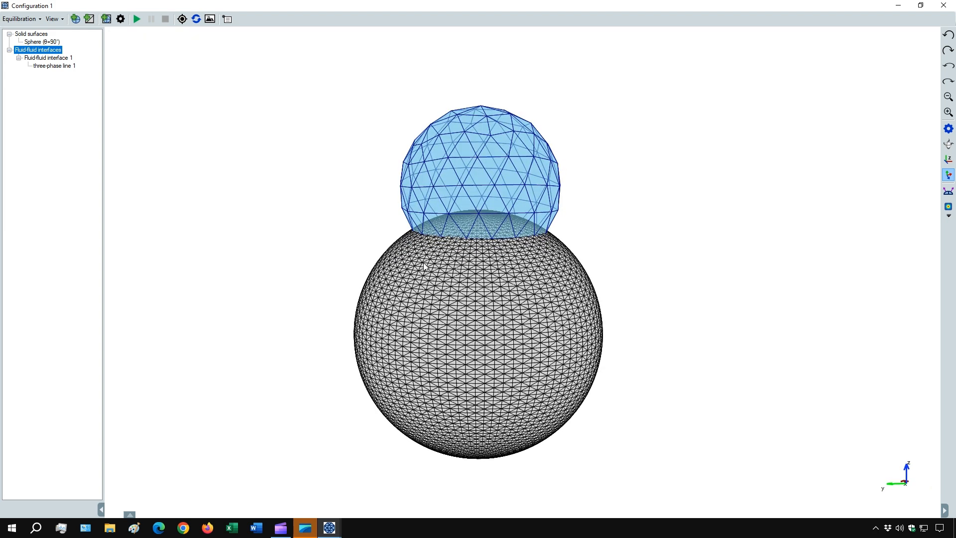
left_click(120, 19)
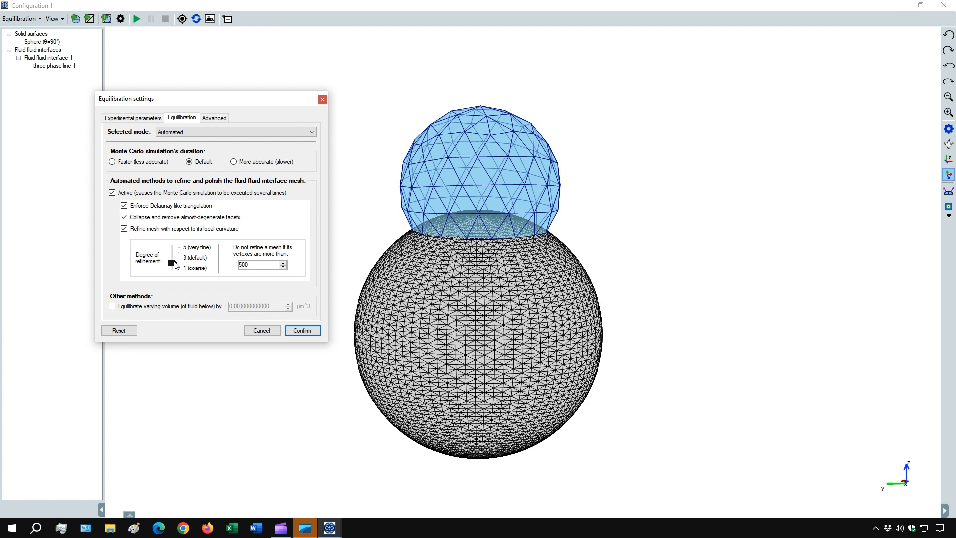
left_click_drag(173, 262, 174, 257)
left_click(295, 332)
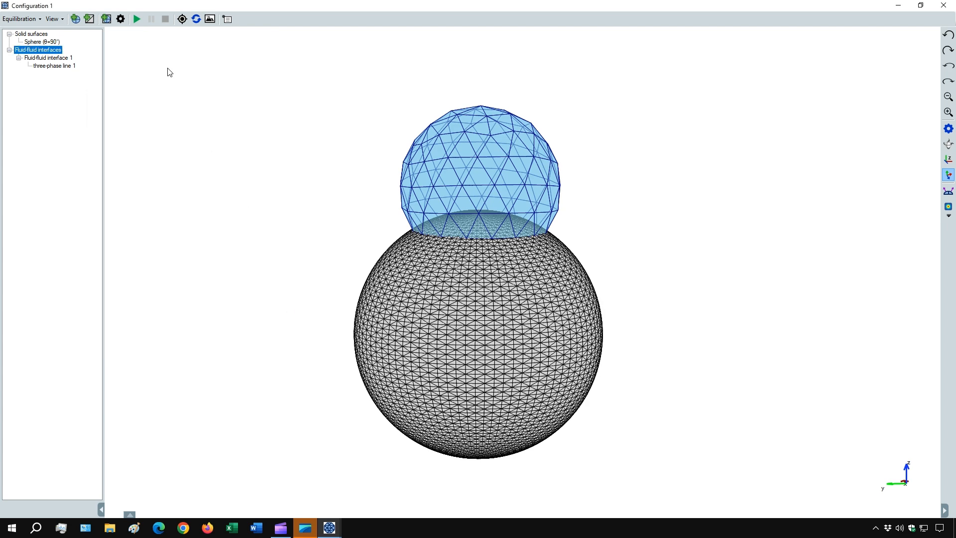
left_click(136, 19)
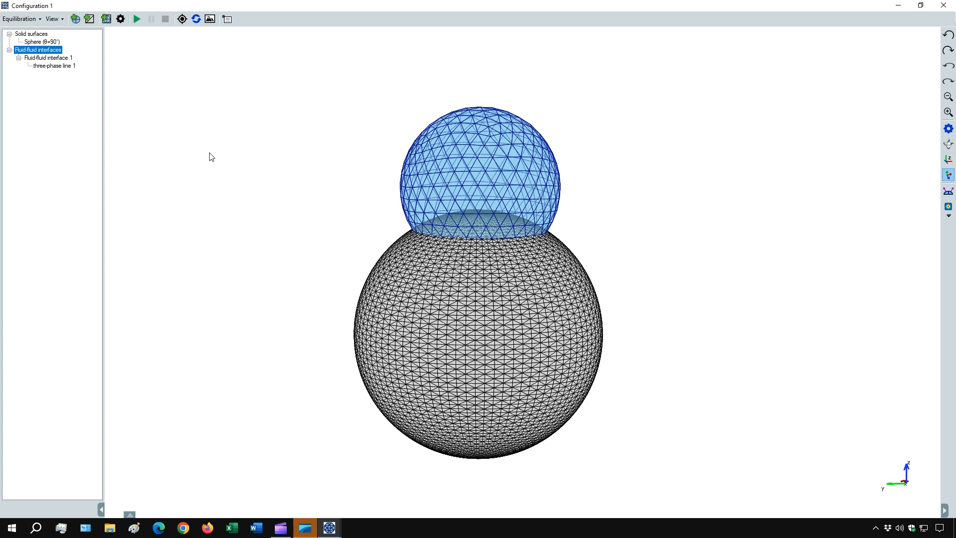
Set the degree of mesh refinement to 4 in the equilibration settings and run the equilibration.
left_click(121, 19)
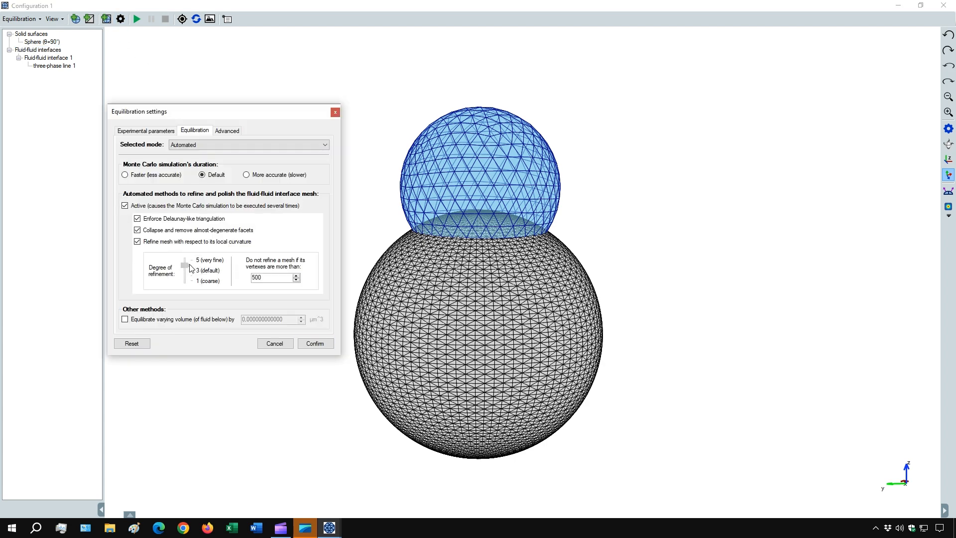
left_click_drag(182, 270, 201, 265)
left_click(315, 343)
left_click(137, 19)
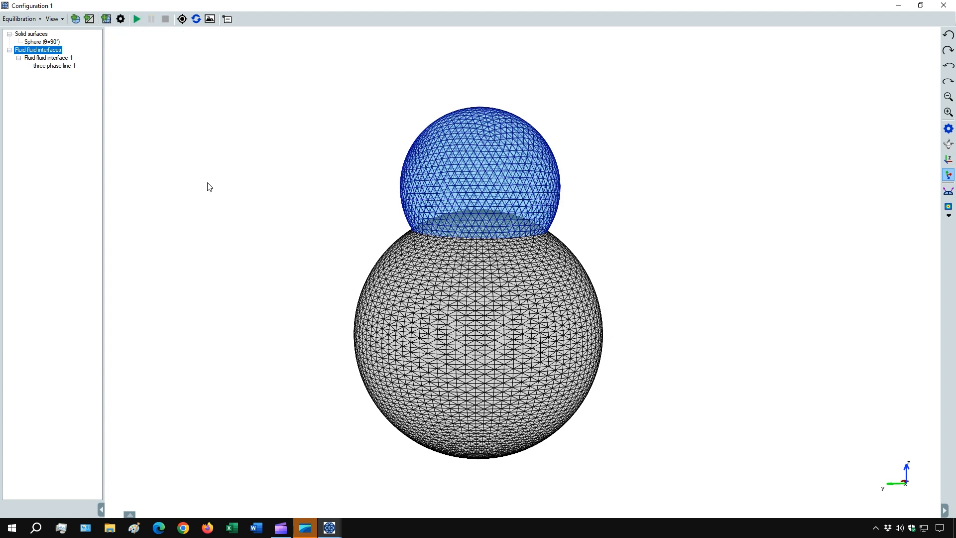
Set the degree of mesh refinement to 5 (very fine) in the equilibration settings and run the equilibration.
left_click(121, 19)
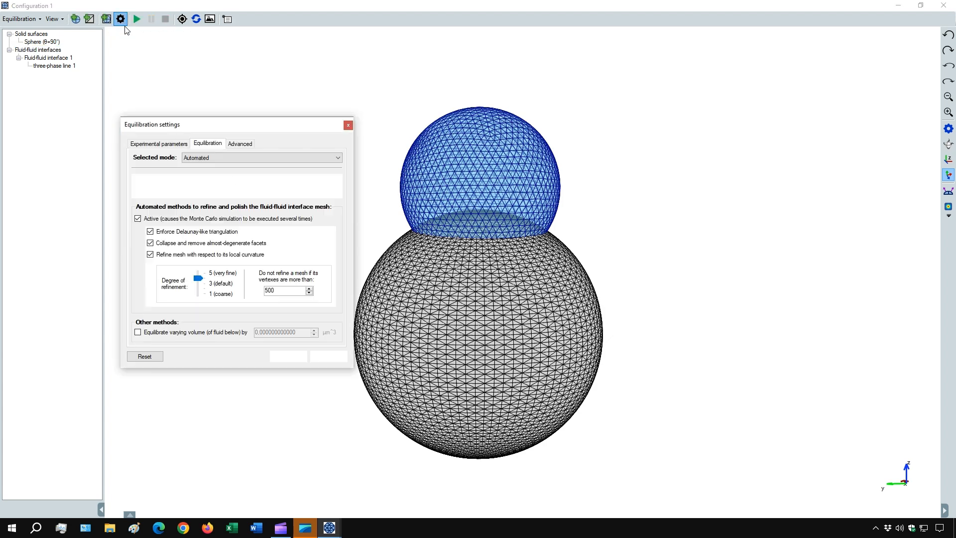
left_click_drag(198, 277, 198, 272)
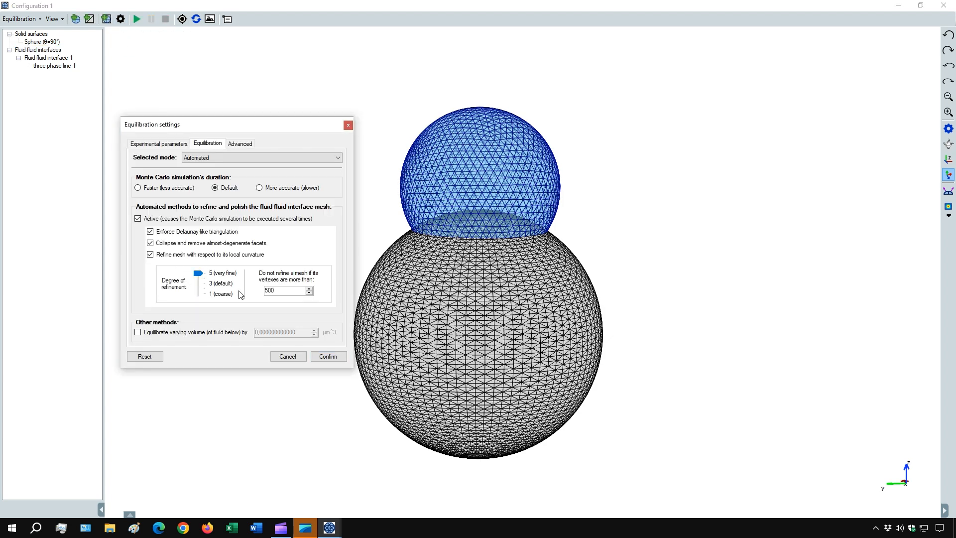
left_click(328, 356)
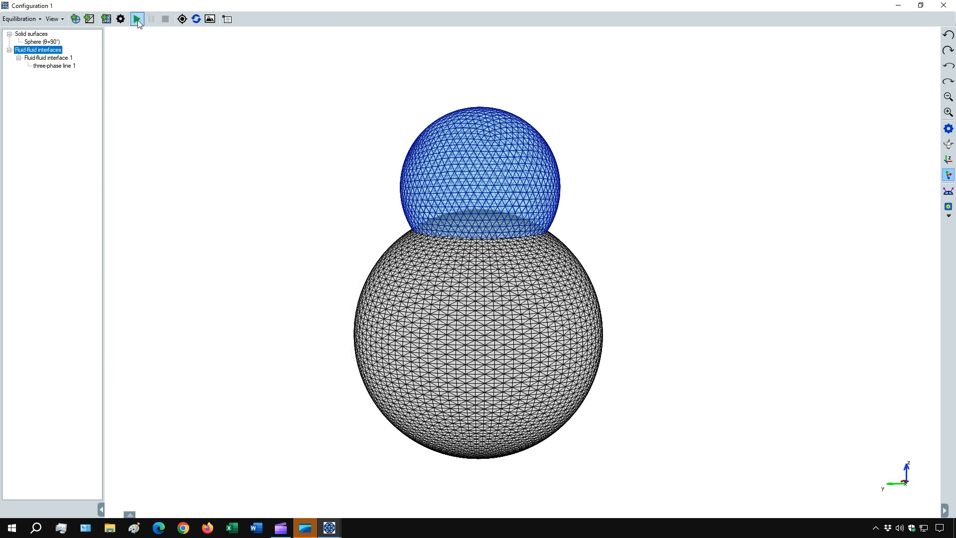
left_click(137, 20)
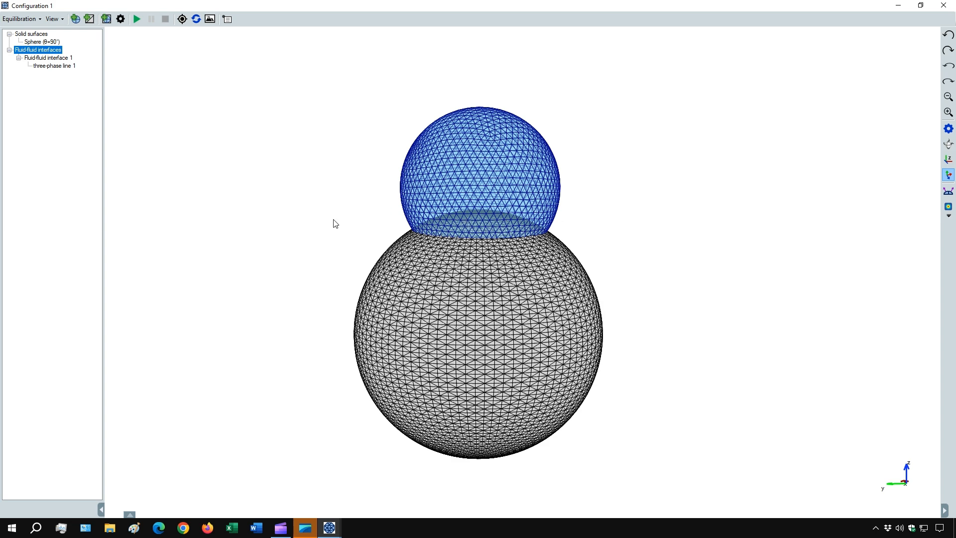
Raise the vertex limit above which a mesh is not refined in the equilibration settings.
left_click(120, 19)
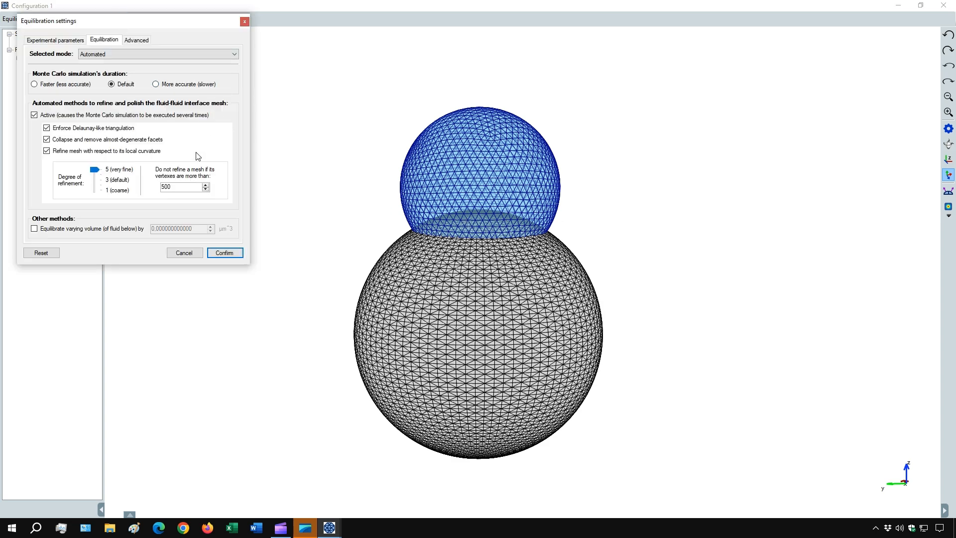
left_click(176, 190)
left_click(222, 254)
Check the number of mesh facets of Fluid-fluid interface 1.
right_click(44, 57)
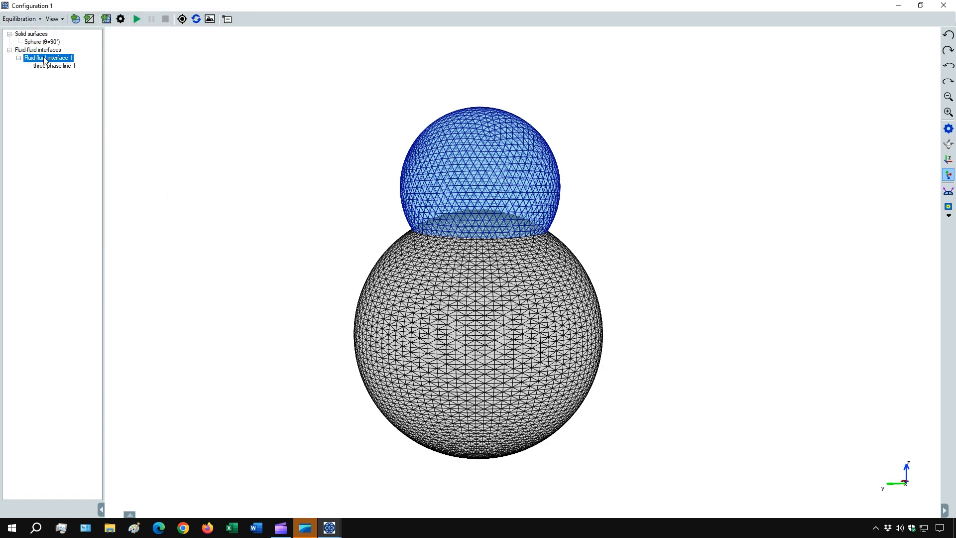
mouse_move(69, 68)
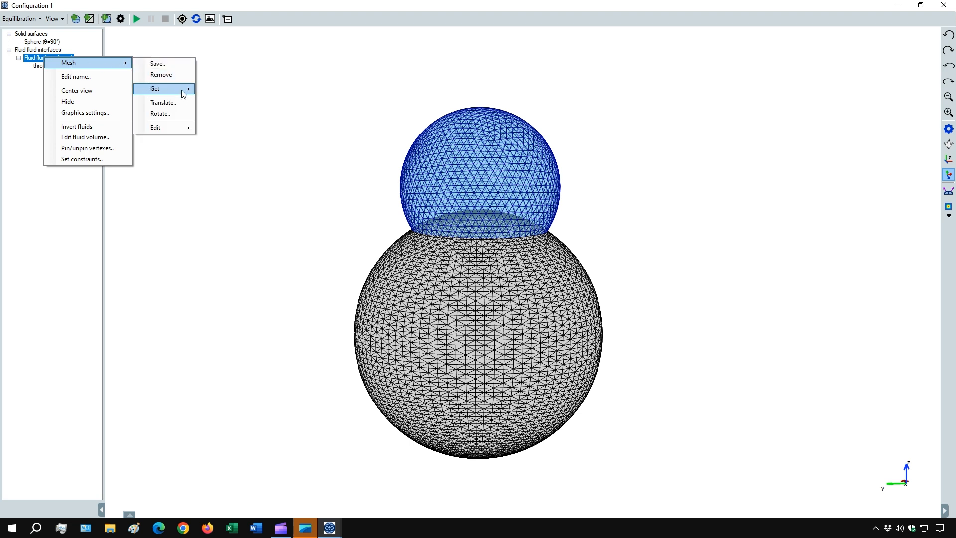
mouse_move(185, 89)
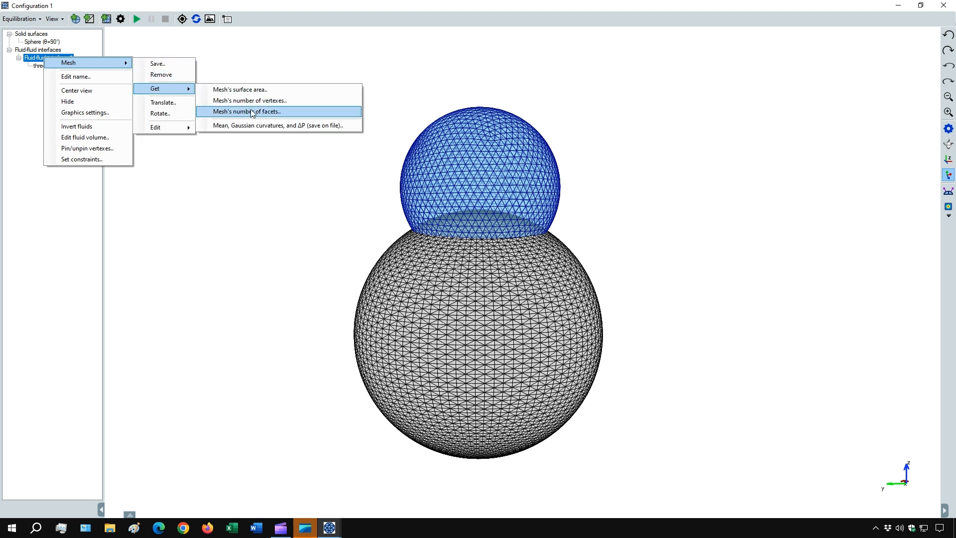
left_click(250, 111)
left_click_drag(54, 55, 38, 57)
left_click(62, 52)
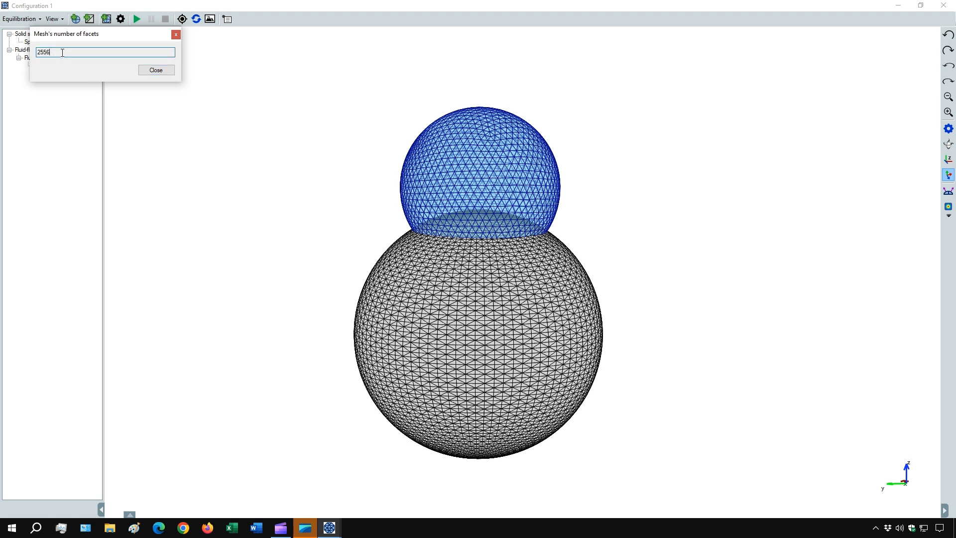
left_click(152, 70)
Run the equilibration with the raised vertex limit and inspect the droplet mesh centred on Fluid-fluid interface 1.
left_click(137, 20)
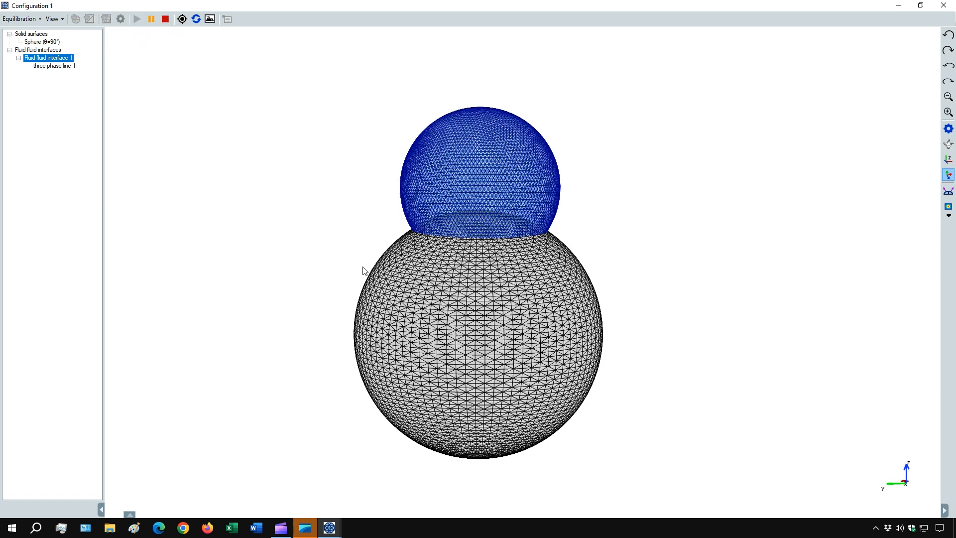
scroll(505, 259, "up", 2)
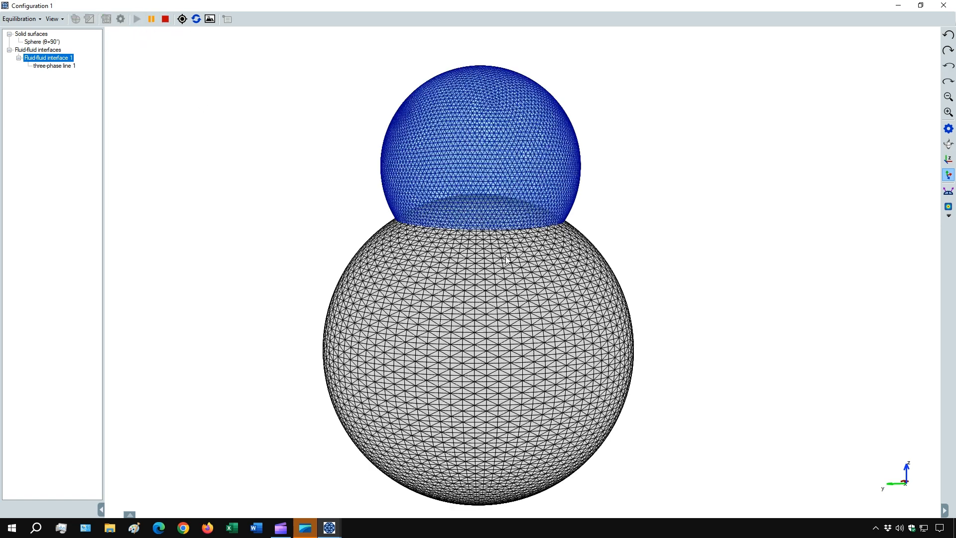
right_click(57, 59)
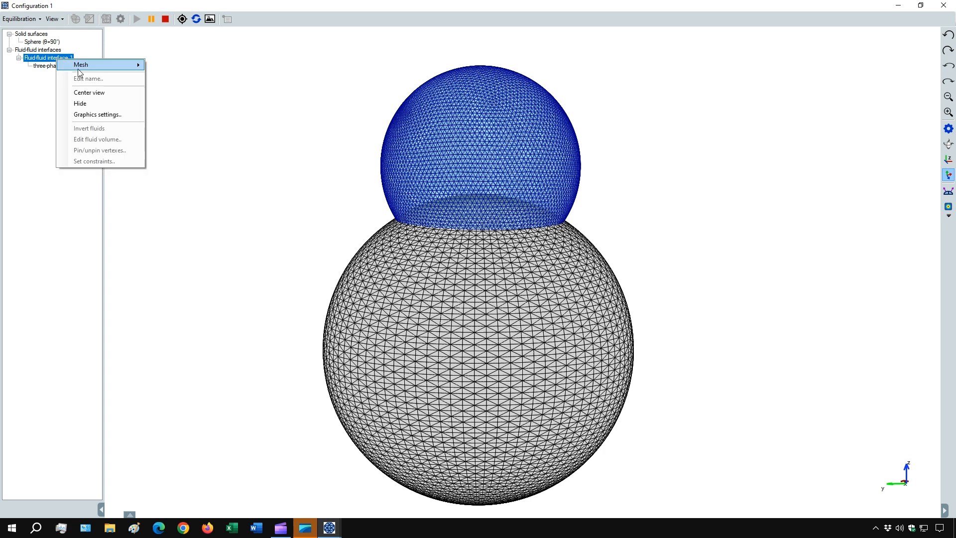
left_click(90, 93)
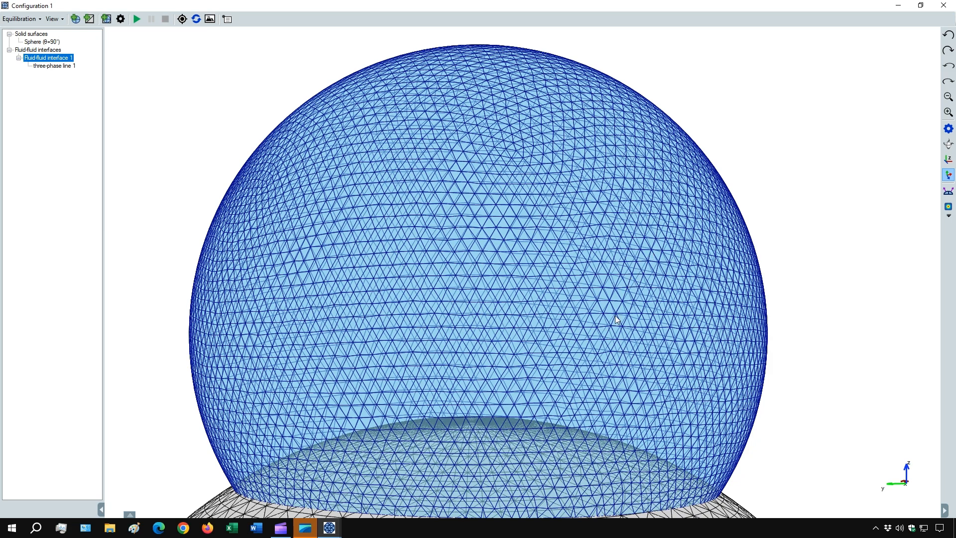
scroll(595, 312, "down", 1)
scroll(584, 315, "down", 1)
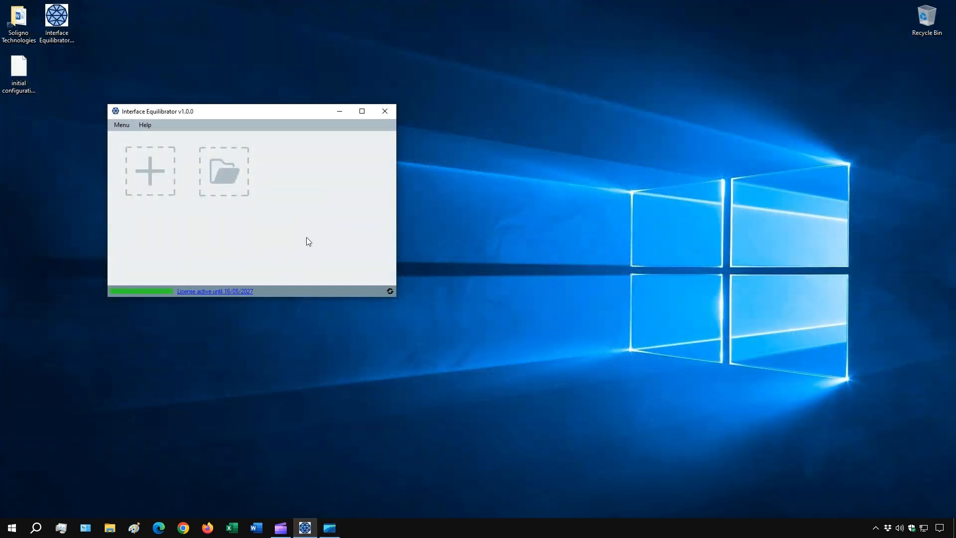
Open the saved configuration file initial configuration.ieco from the Desktop.
left_click(222, 178)
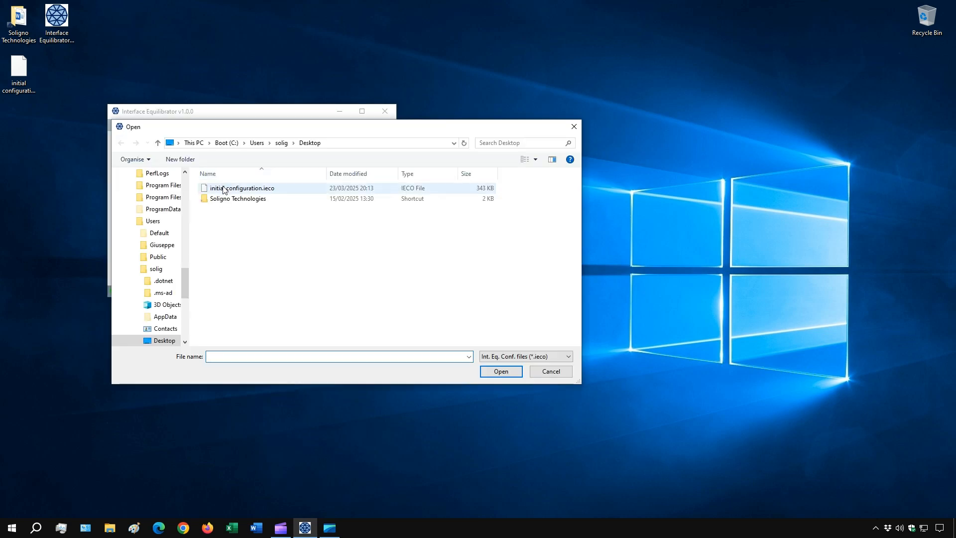
double_click(222, 188)
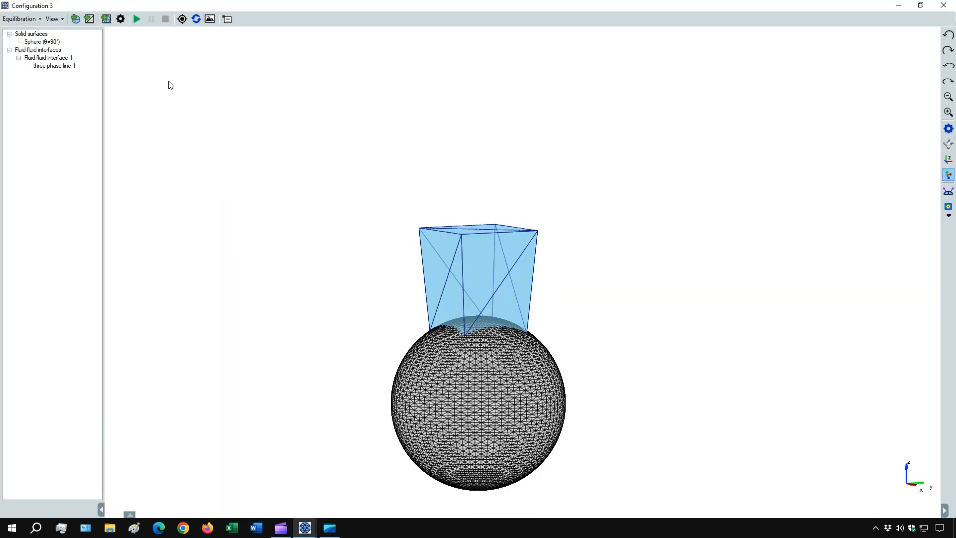
Deactivate the automated methods that refine and polish the fluid-fluid interface mesh, and run the equilibration.
left_click(120, 20)
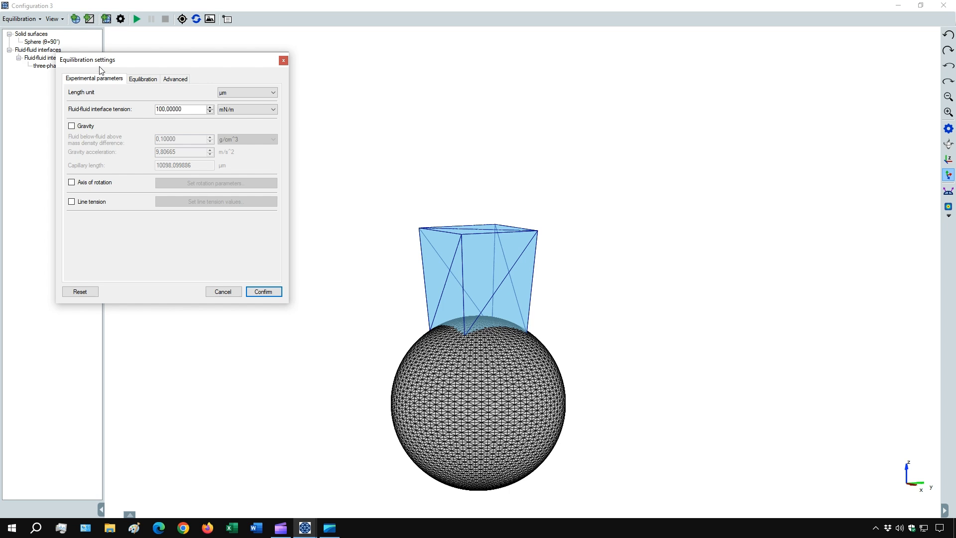
left_click(143, 79)
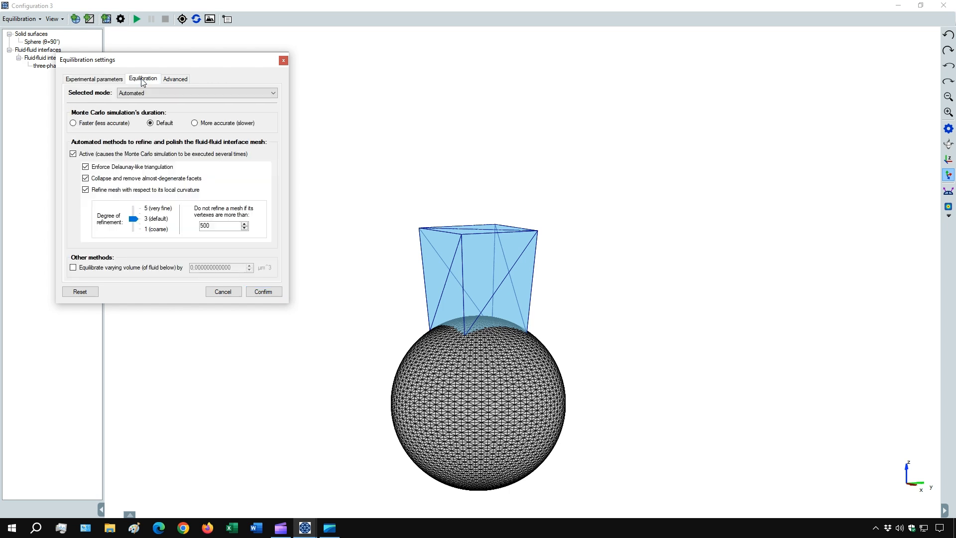
left_click(73, 154)
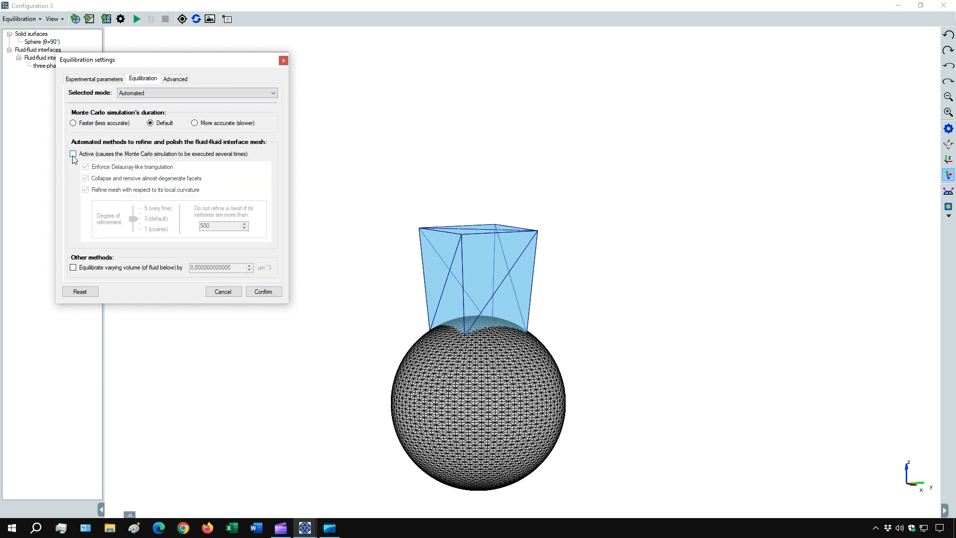
left_click(263, 292)
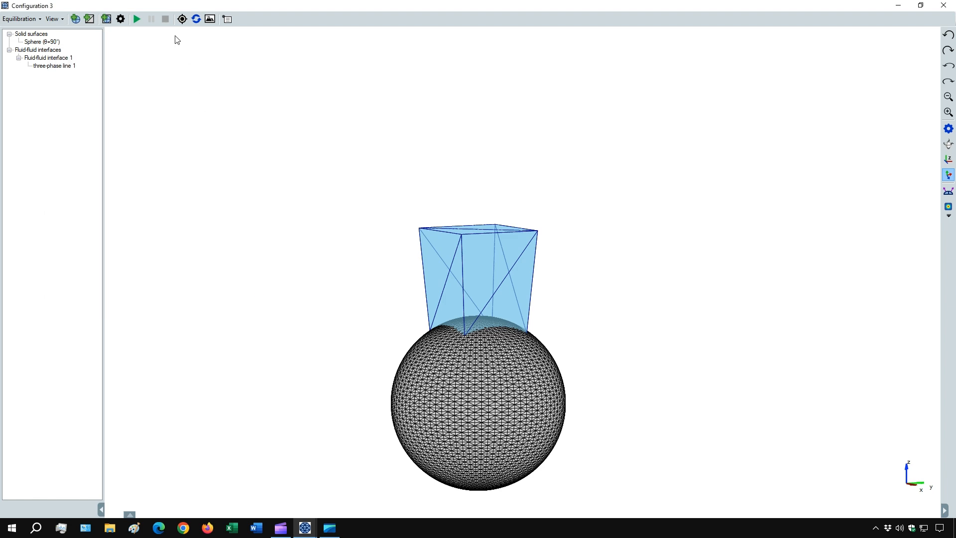
left_click(136, 19)
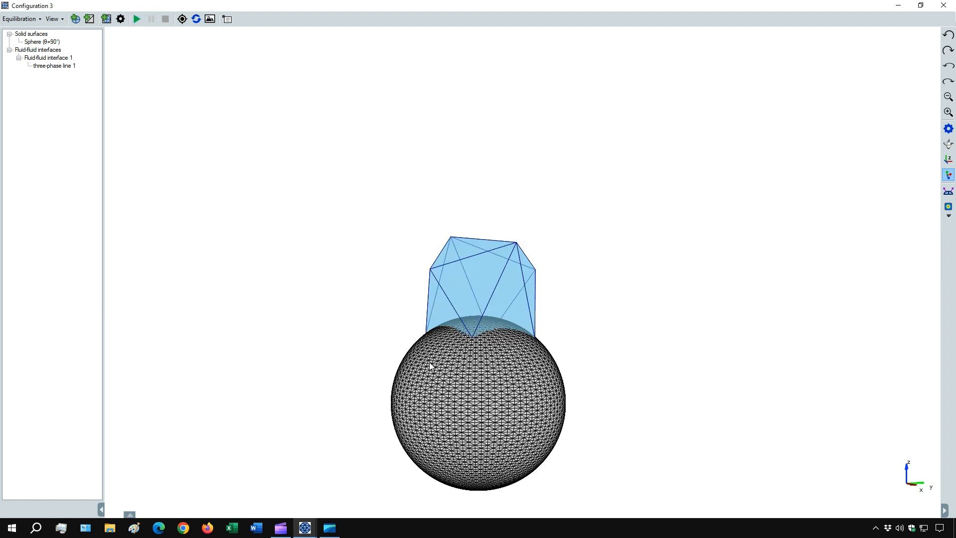
left_click_drag(452, 372, 427, 365)
Reactivate the automated mesh refining and polishing methods with refinement degree 3 (default) and run the equilibration.
left_click(120, 19)
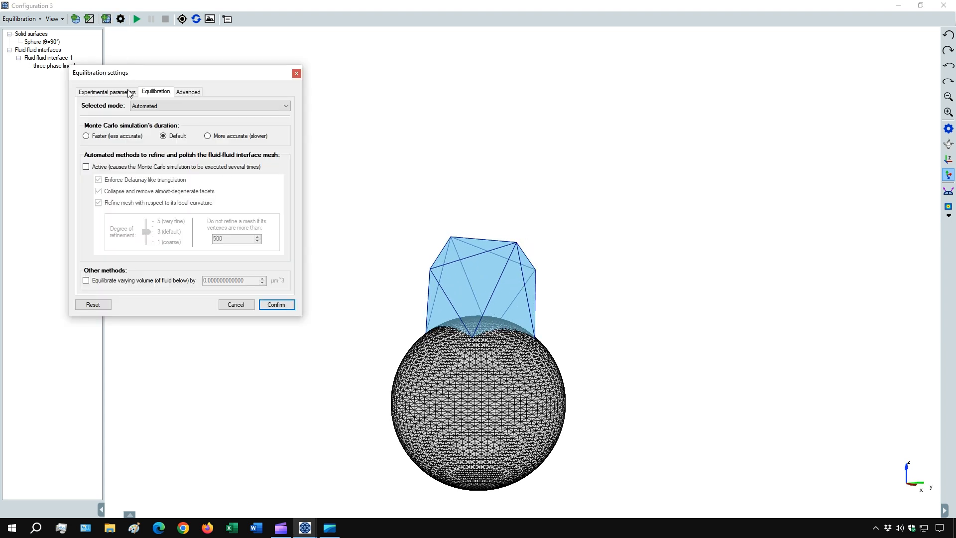
left_click(87, 167)
left_click(269, 303)
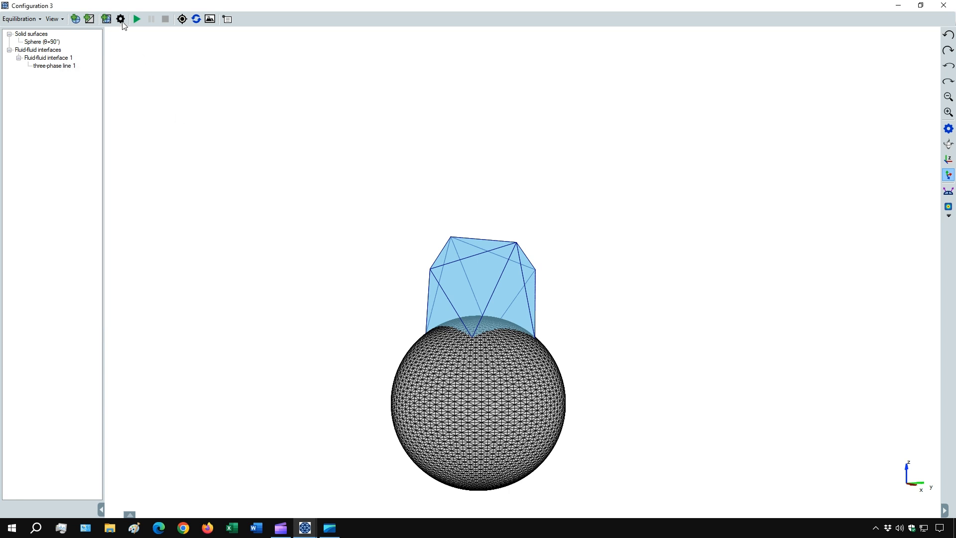
left_click(136, 19)
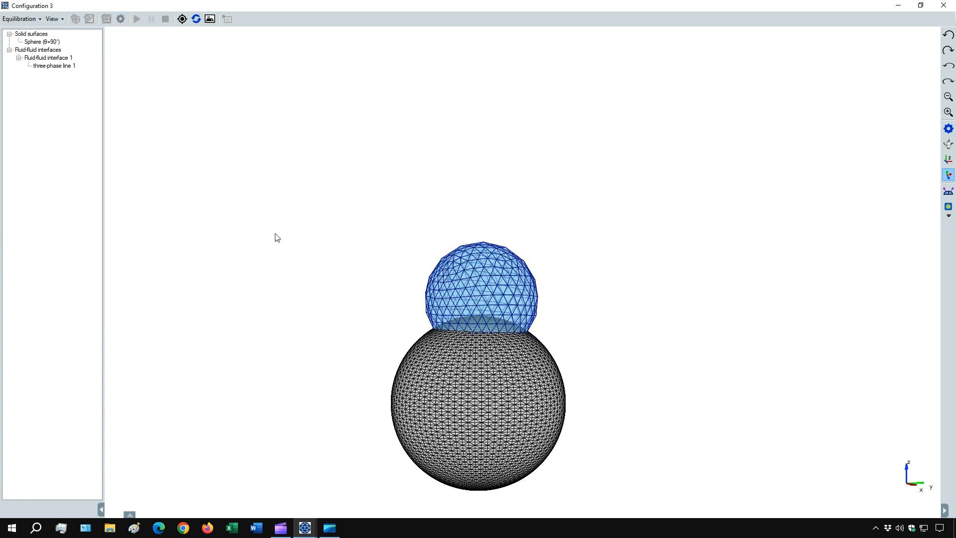
Turn the automated mesh refining and polishing methods off again and equilibrate the already refined droplet.
left_click(120, 19)
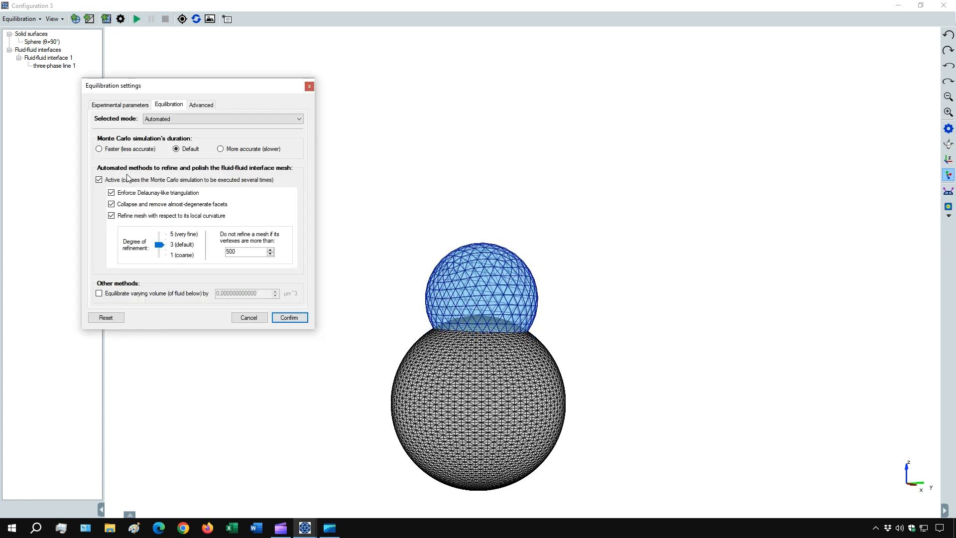
left_click(288, 317)
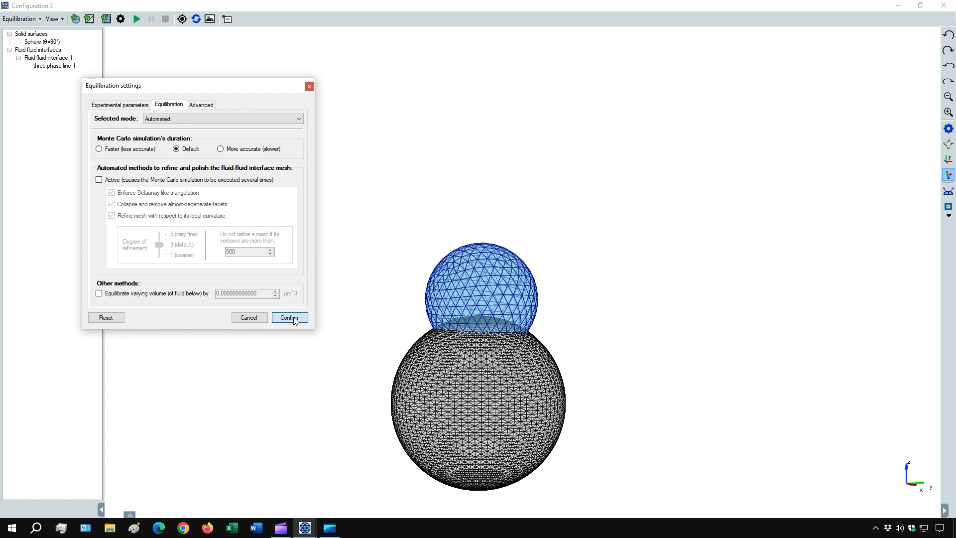
left_click(137, 19)
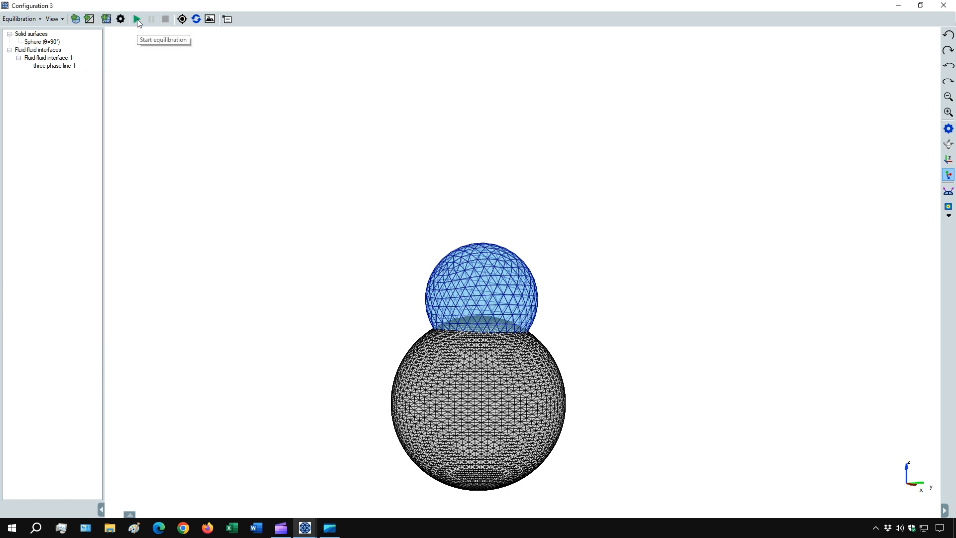
Set Young's contact angle on the sphere's bare surface to 30 degrees.
right_click(49, 42)
left_click(78, 112)
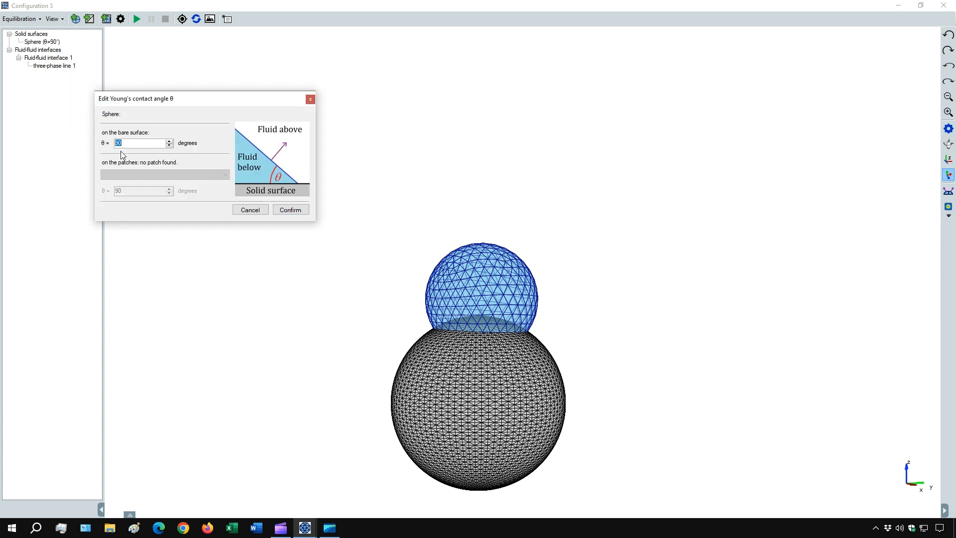
type("30")
left_click(291, 209)
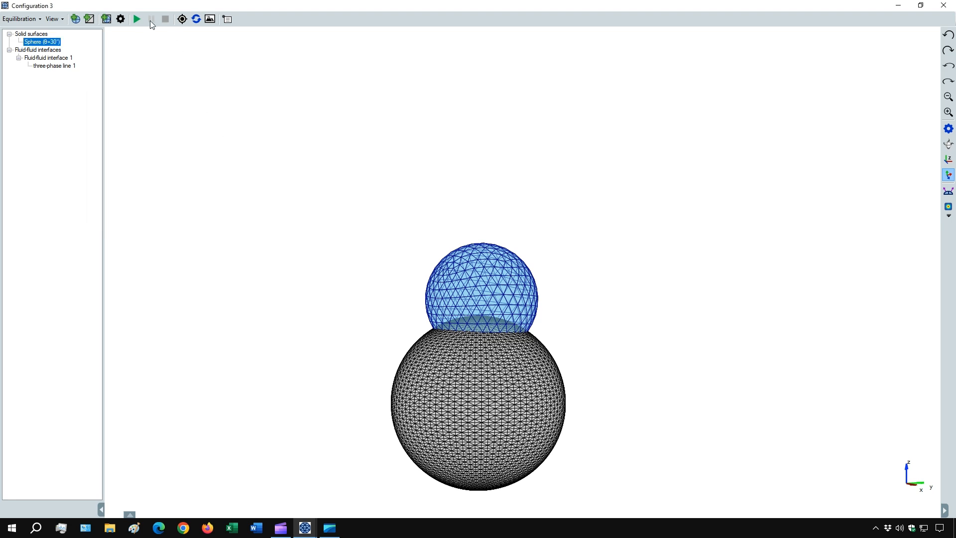
Equilibrate the droplet with the 30-degree contact angle on the sphere while the automated mesh refining methods are off.
left_click(137, 19)
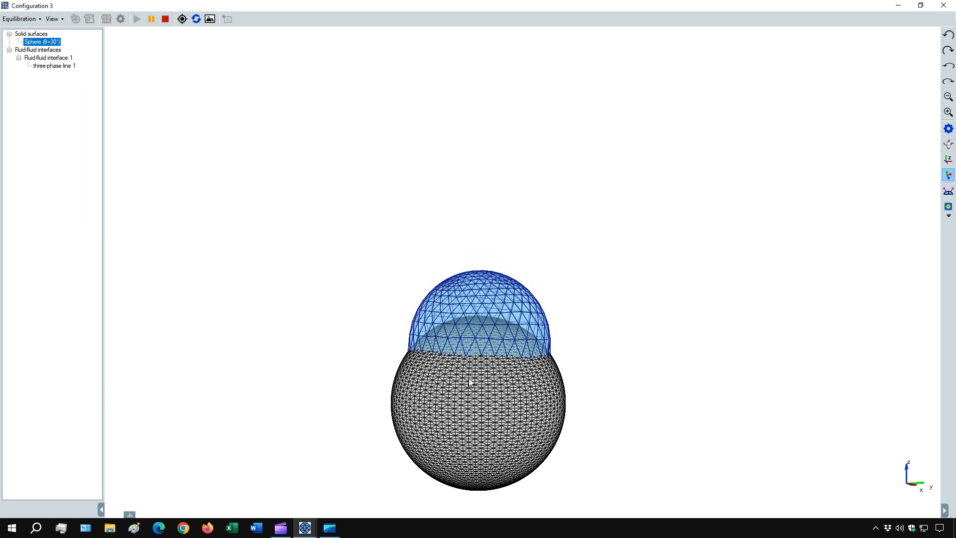
left_click_drag(468, 378, 518, 380)
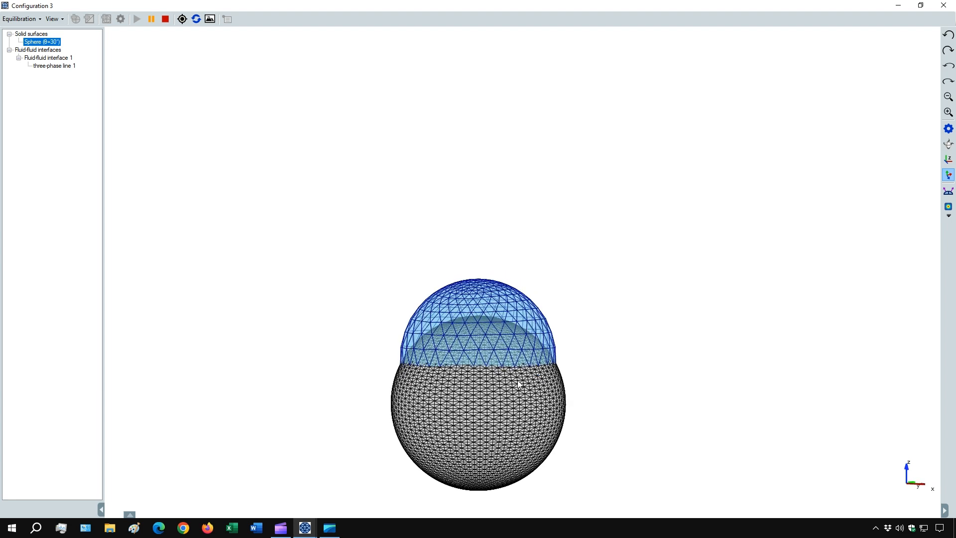
scroll(503, 396, "up", 2)
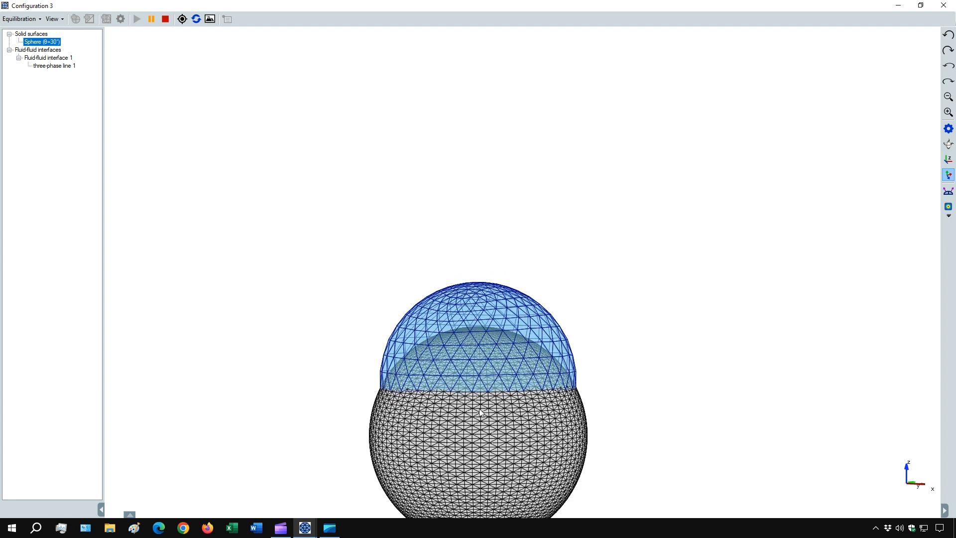
scroll(480, 413, "up", 3)
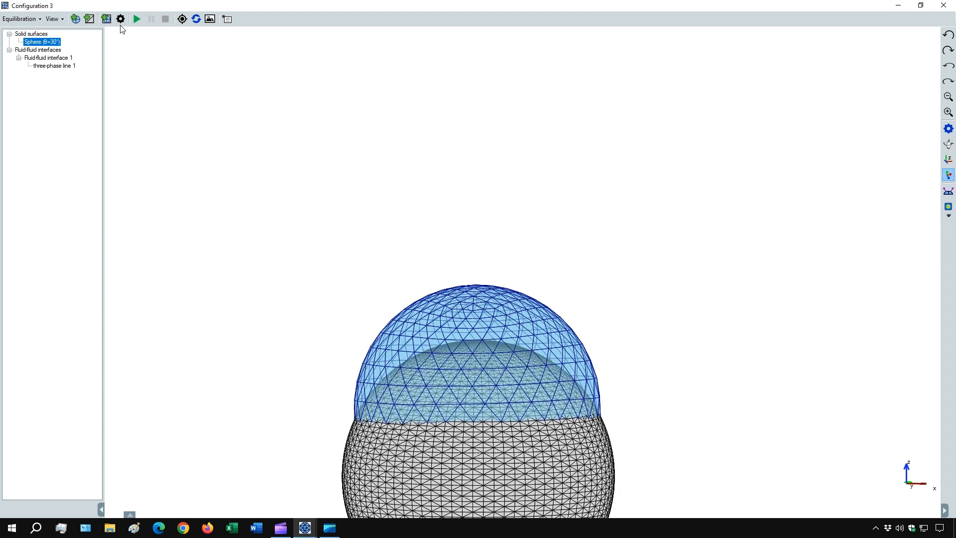
Reactivate the automated mesh refining and polishing methods, equilibrate the droplet again, and center the view on the configuration.
left_click(120, 19)
left_click(126, 205)
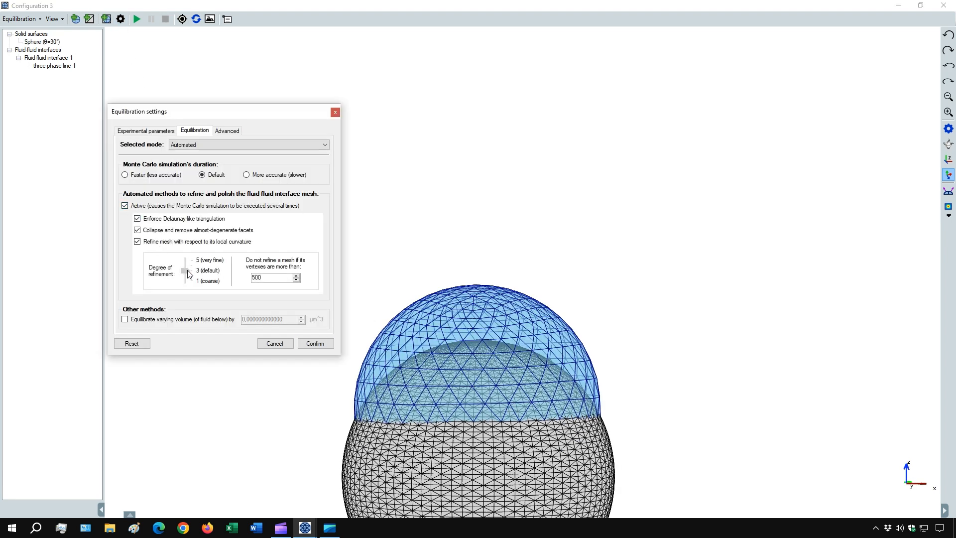
left_click(311, 343)
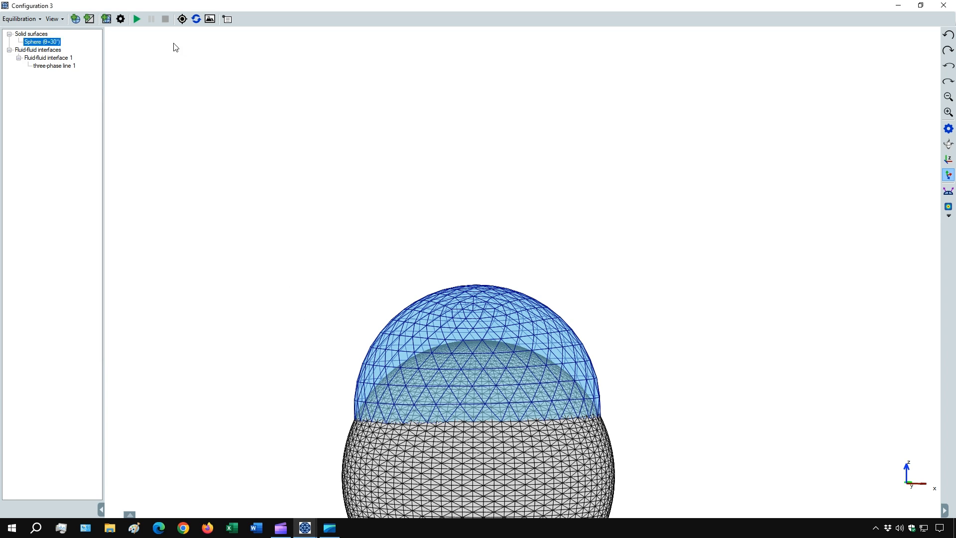
left_click(135, 19)
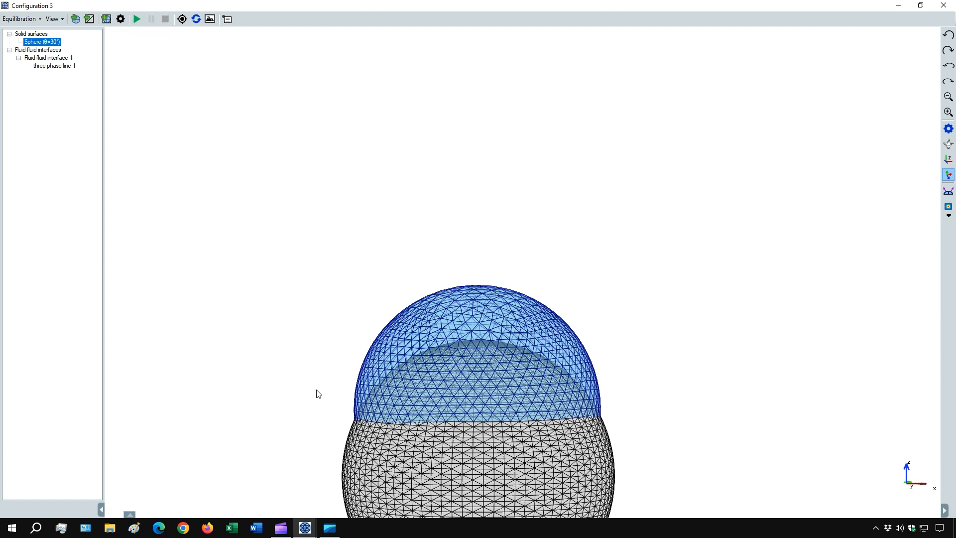
left_click_drag(325, 429, 454, 401)
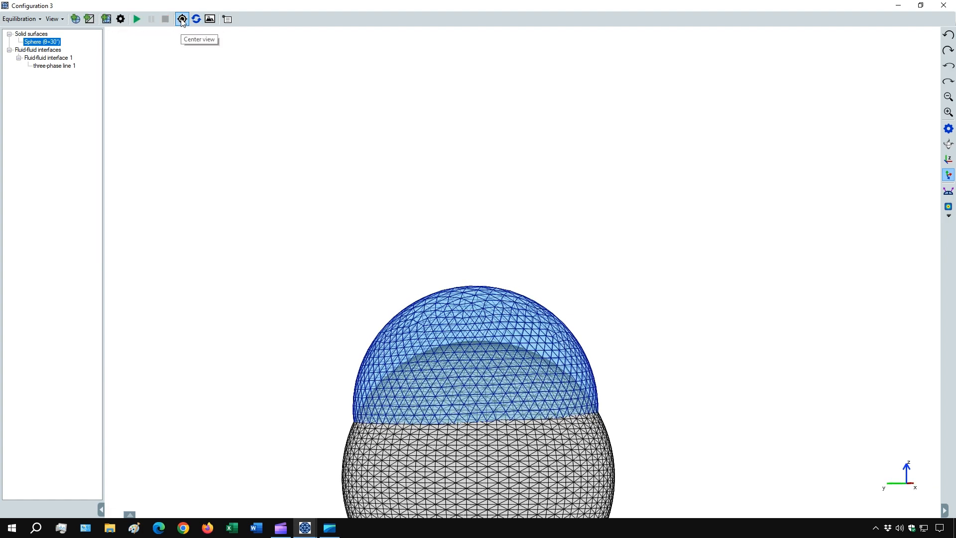
left_click(182, 20)
scroll(241, 224, "down", 2)
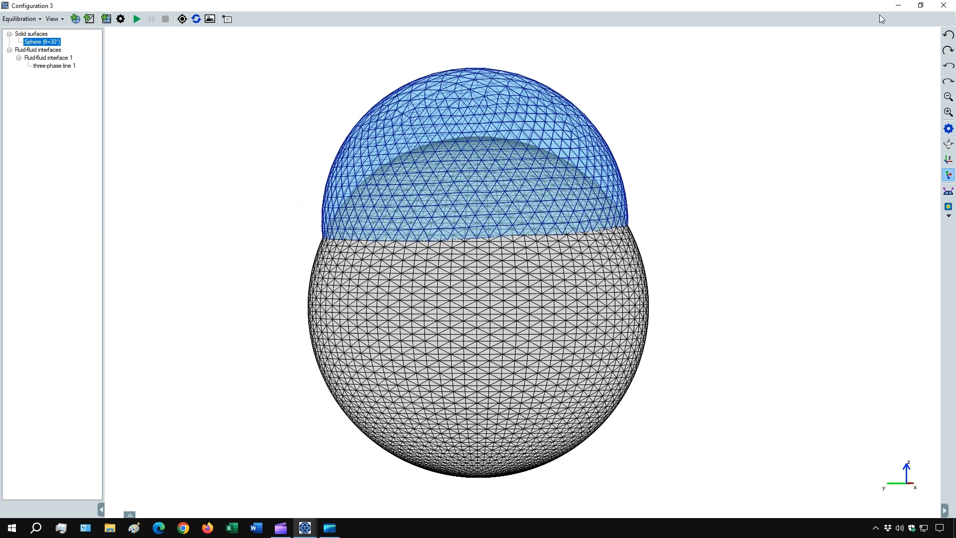
Close the current configuration and open the saved file initial configuration.ieco in a new configuration window.
left_click(943, 5)
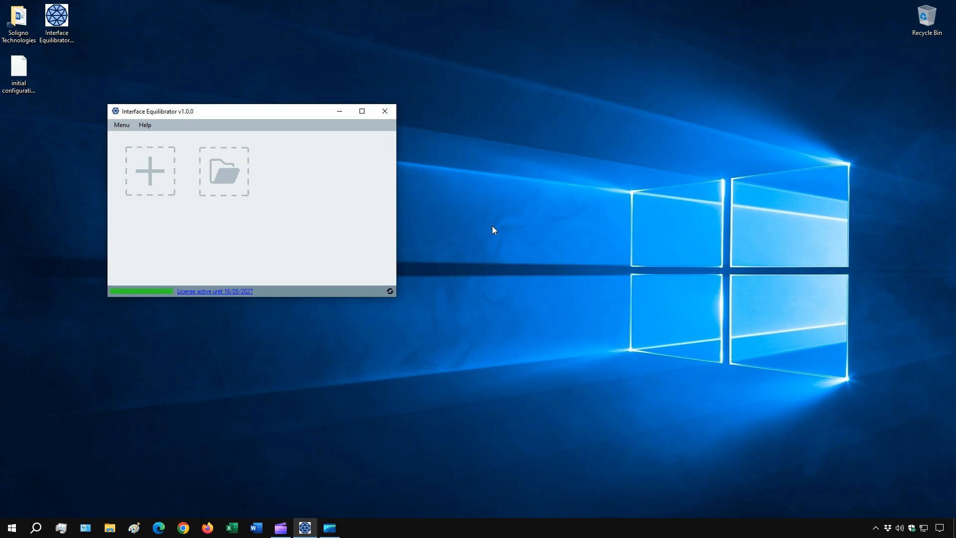
left_click(235, 174)
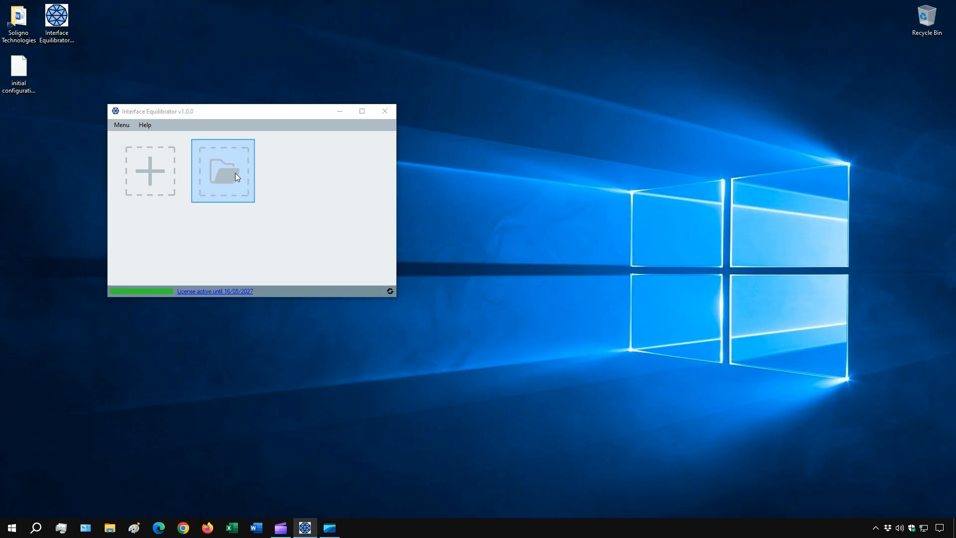
double_click(243, 189)
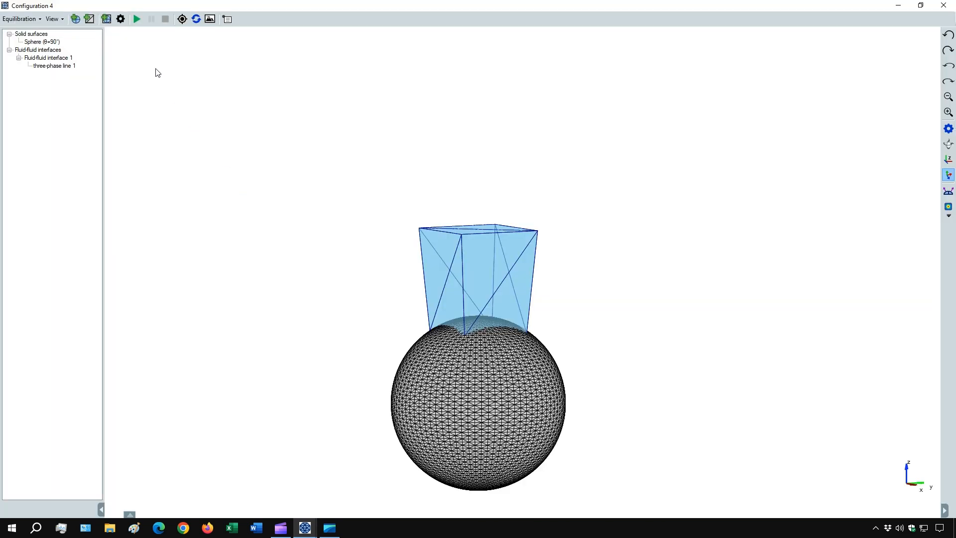
Enable equilibration with varying volume of the fluid below, set the volume change to 1 µm^3, and run the equilibration.
left_click(120, 20)
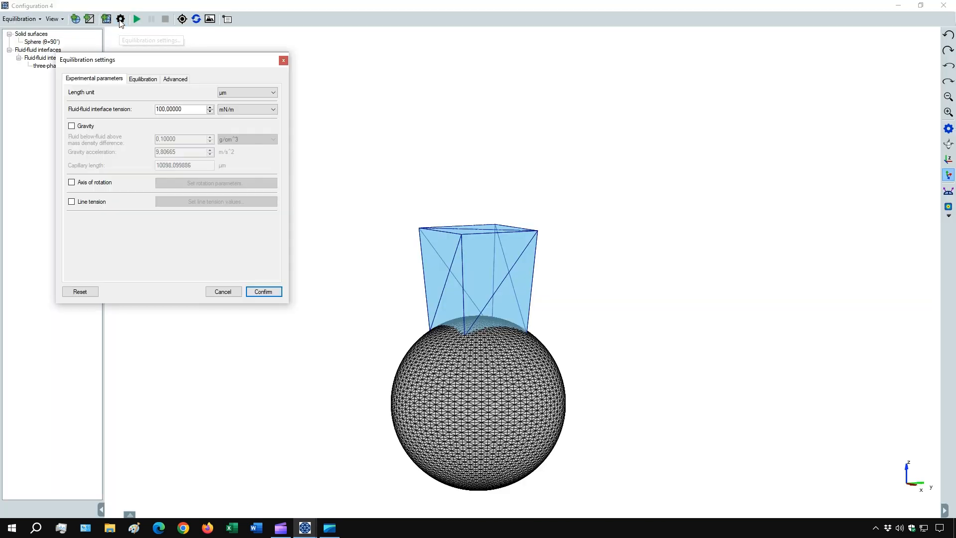
left_click(139, 79)
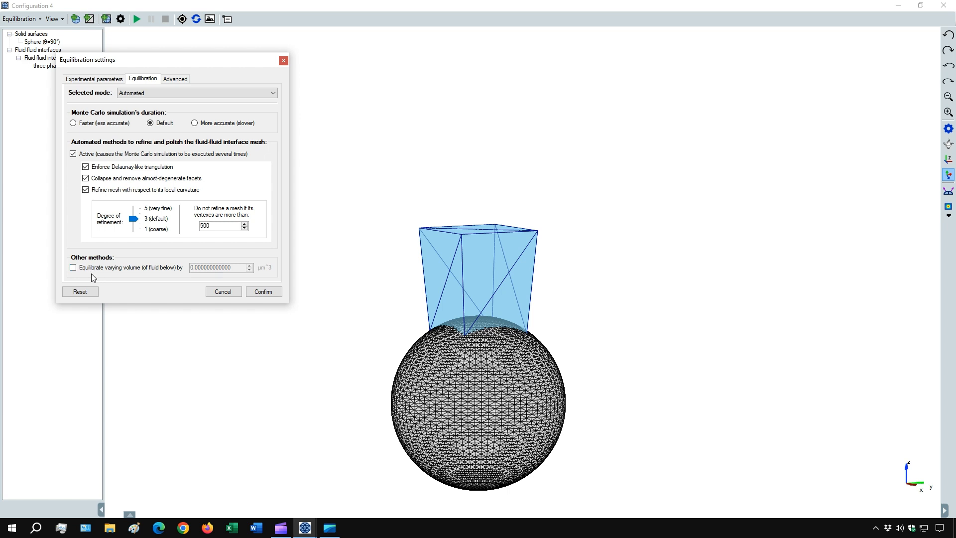
left_click(73, 267)
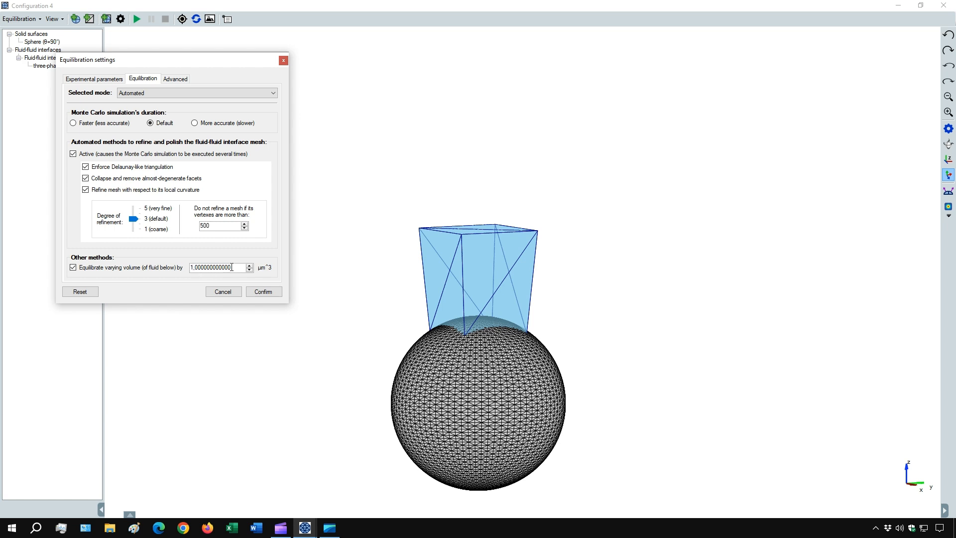
left_click(271, 293)
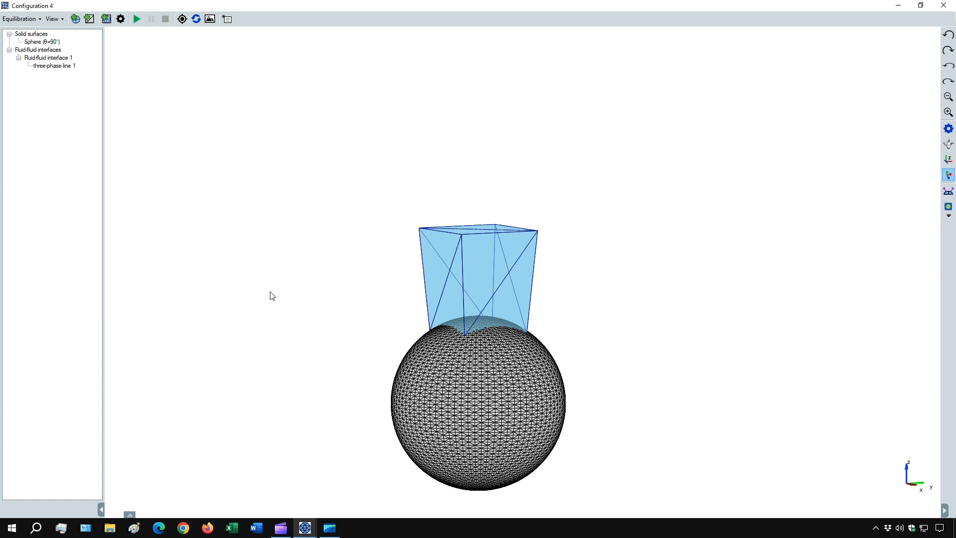
left_click(136, 19)
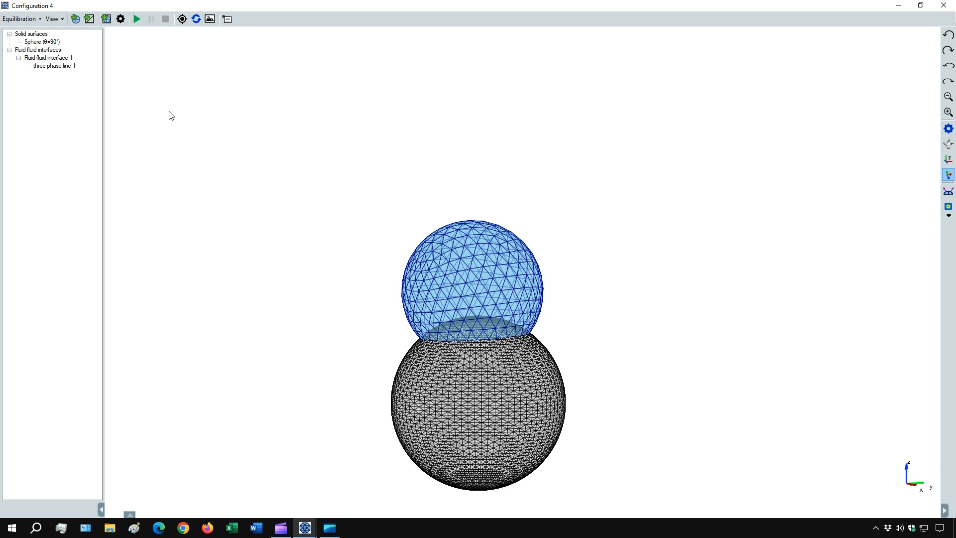
Reload initial configuration.ieco in place of the droplet equilibrated with the 1 µm^3 volume change.
left_click(21, 19)
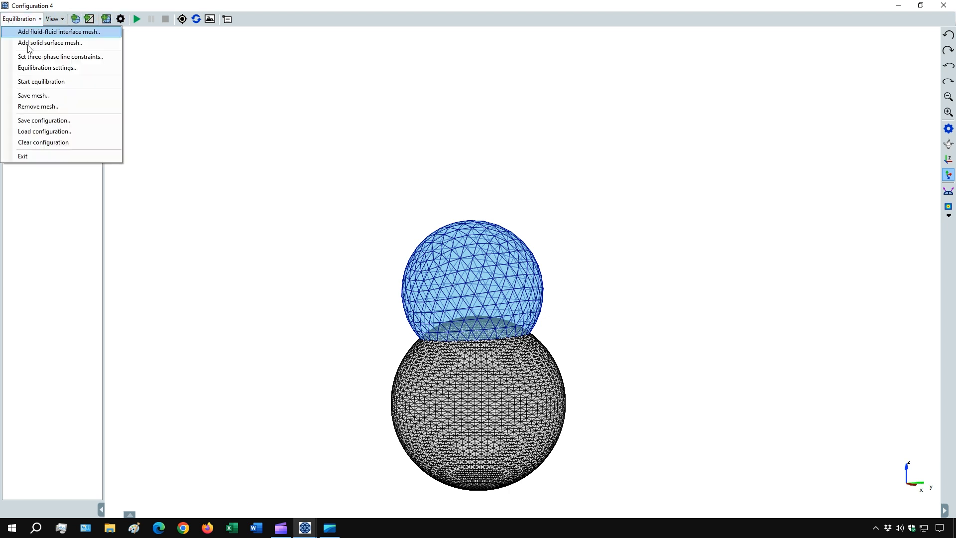
left_click(55, 132)
double_click(109, 82)
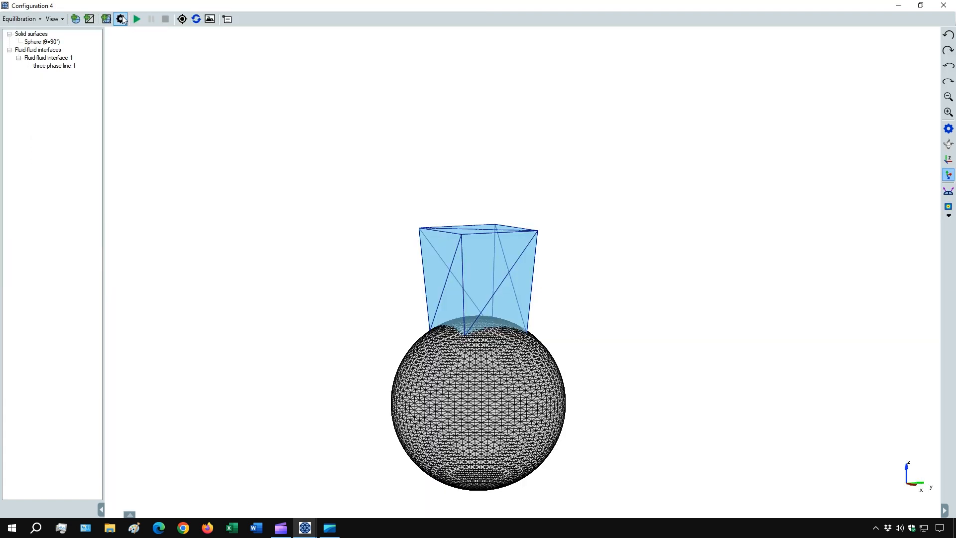
Enable varying volume of the fluid below with a change of 5 µm^3, and run the equilibration.
left_click(121, 18)
left_click(118, 281)
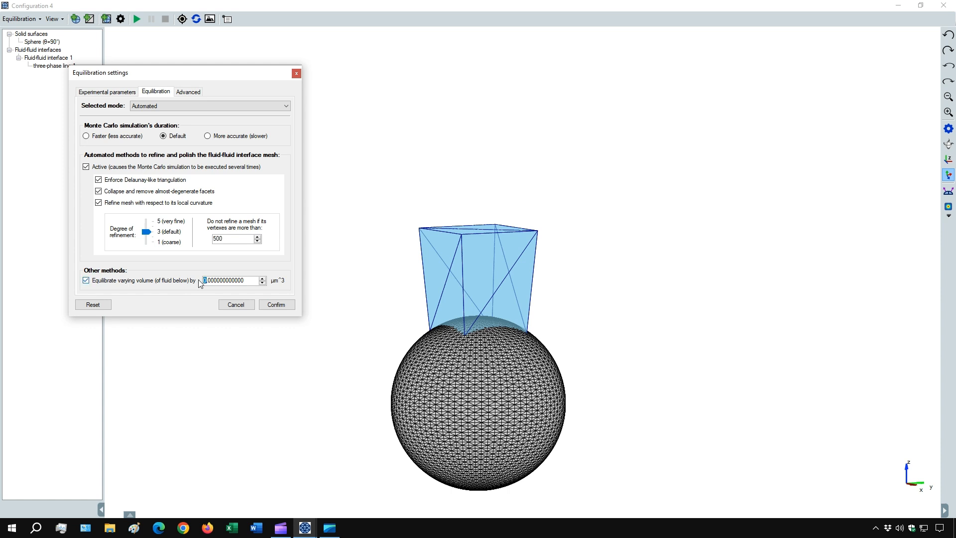
type("5")
left_click(277, 305)
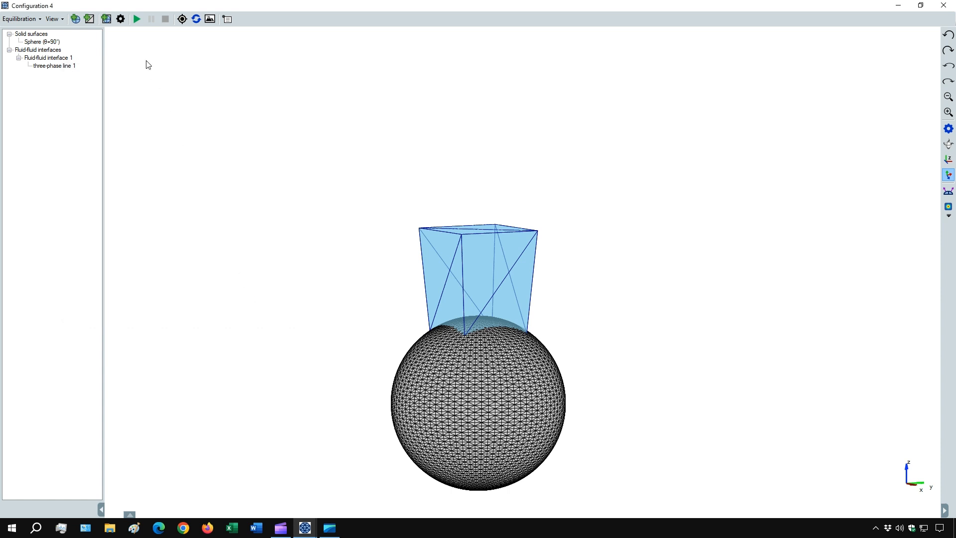
left_click(137, 19)
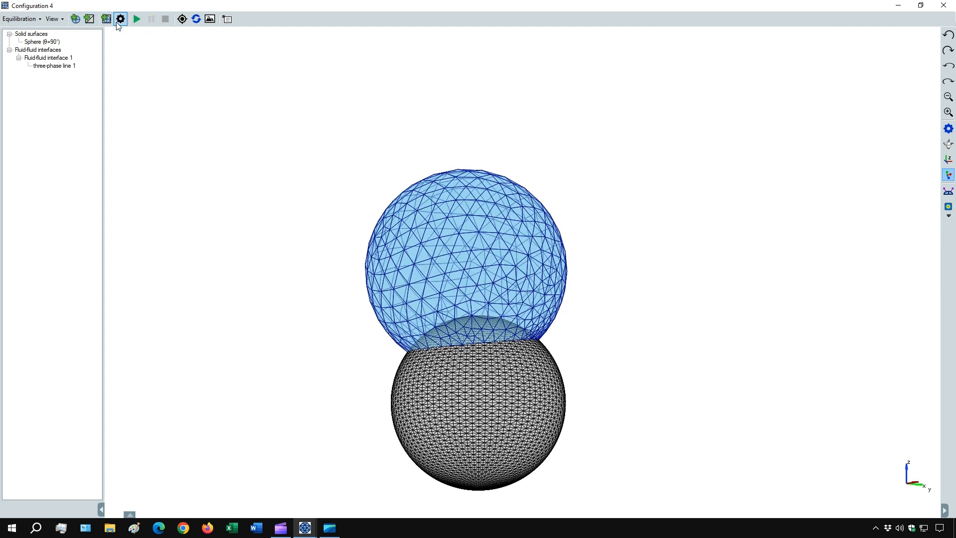
Reload initial configuration.ieco in place of the droplet equilibrated with the 5 µm^3 volume change.
left_click(20, 20)
left_click(37, 131)
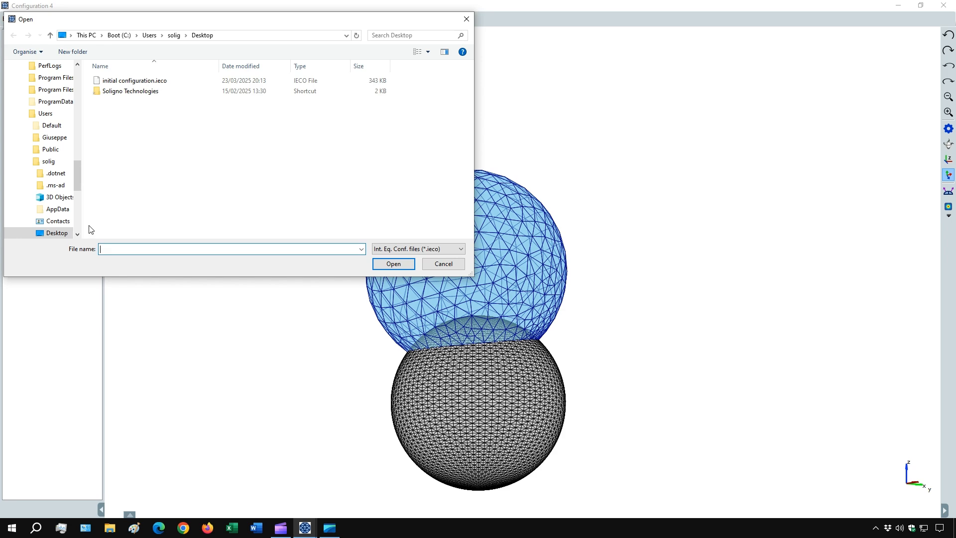
double_click(138, 80)
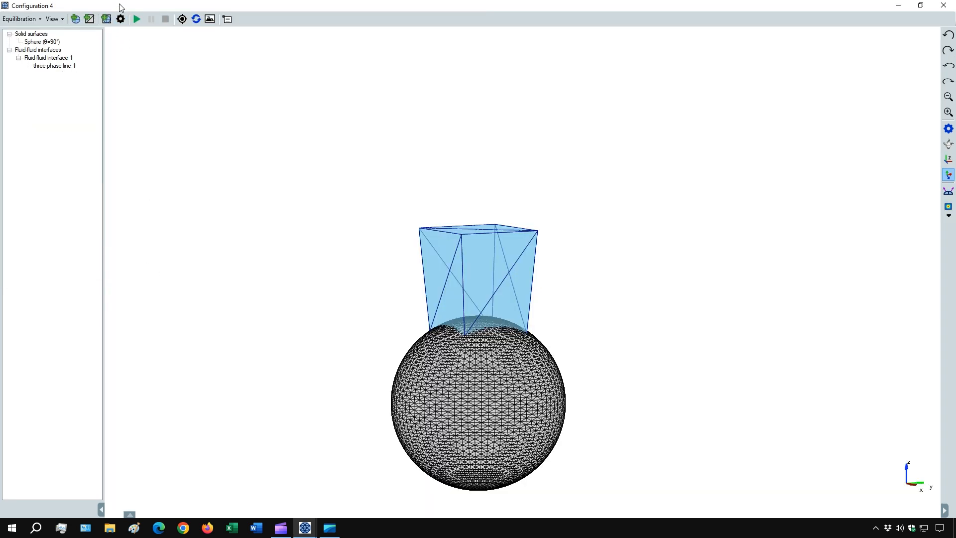
Enable varying volume of the fluid below with a change of 30 µm^3, and run the equilibration.
left_click(120, 19)
left_click(145, 294)
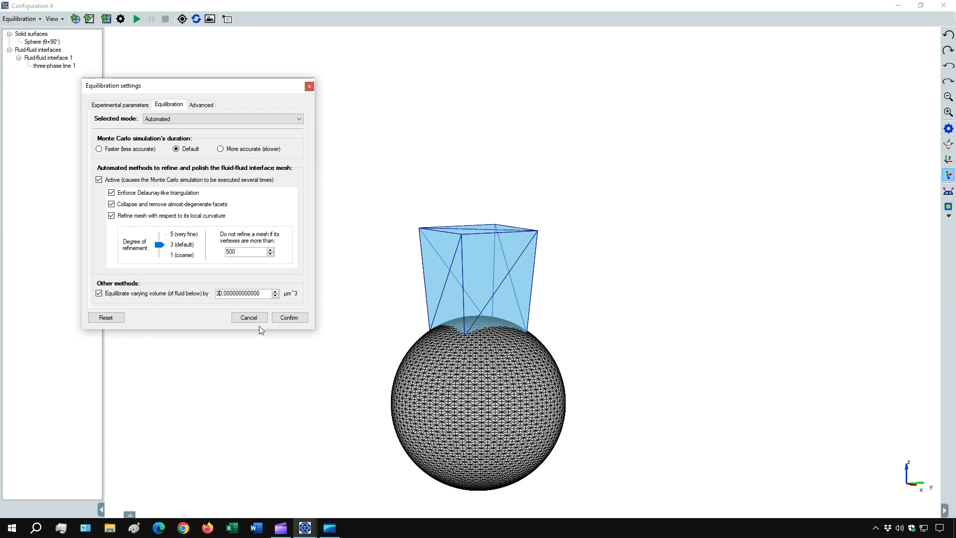
left_click(288, 319)
left_click(137, 19)
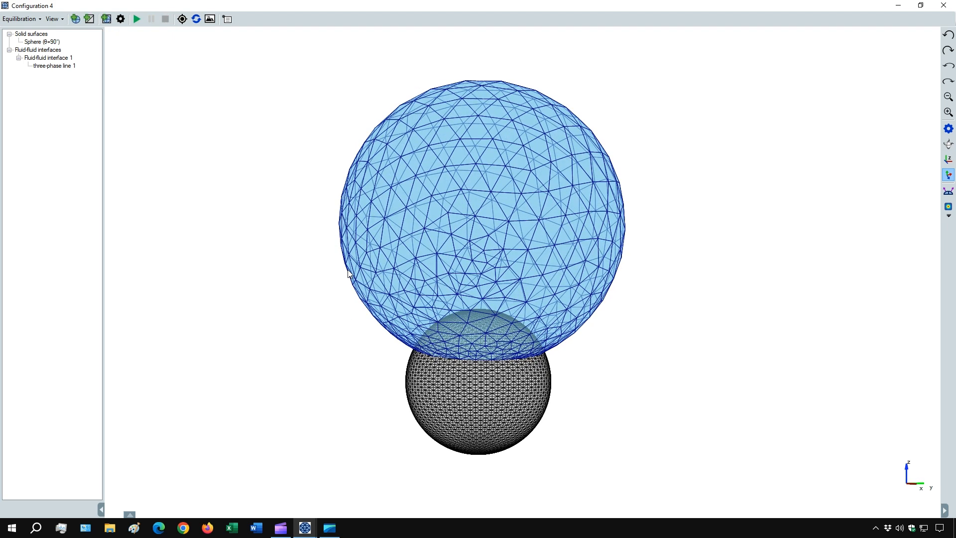
Raise the degree of mesh refinement above 3 (default), run the equilibration on the enlarged droplet, and inspect it from several sides.
left_click(120, 19)
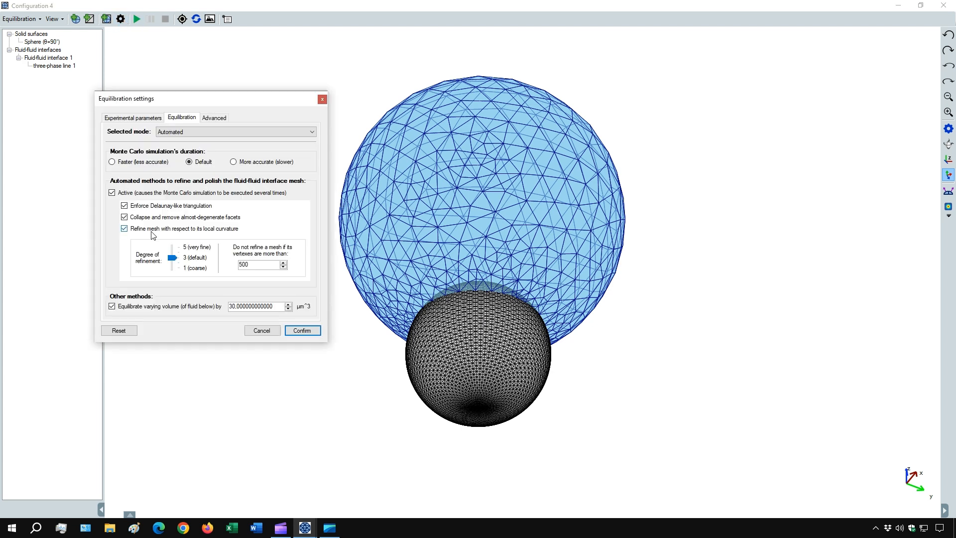
left_click_drag(174, 256, 174, 254)
left_click(298, 330)
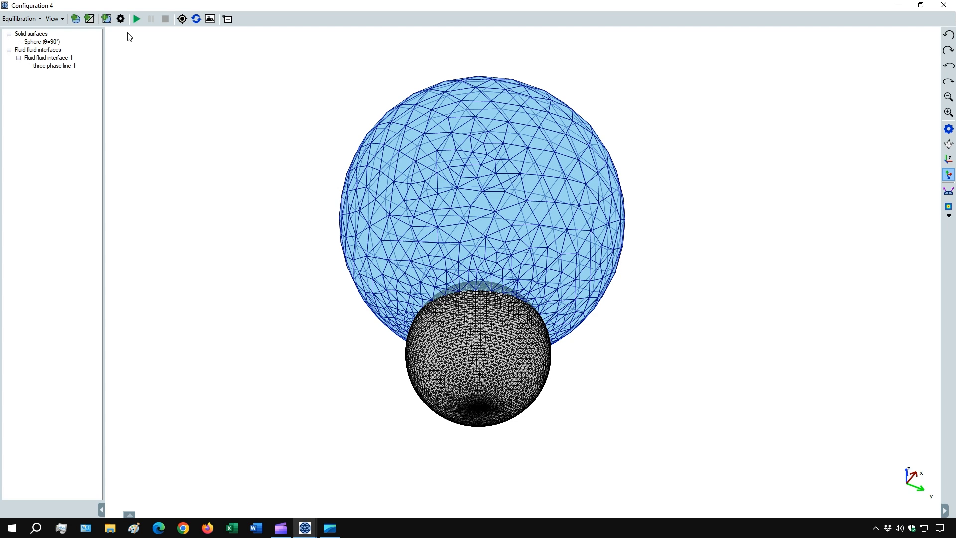
left_click(137, 19)
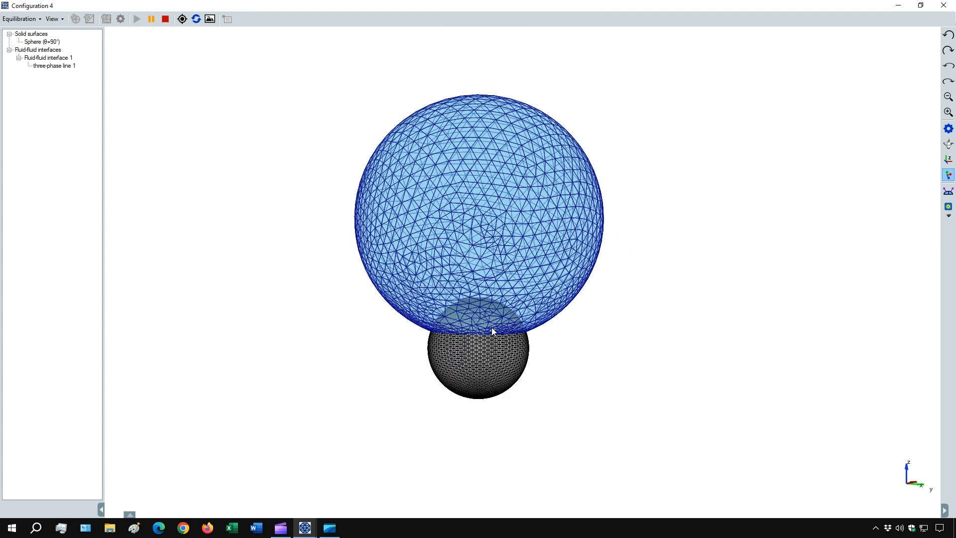
left_click_drag(420, 343, 524, 338)
left_click_drag(437, 341, 607, 361)
left_click_drag(498, 345, 599, 346)
left_click_drag(494, 348, 388, 317)
scroll(500, 351, "up", 1)
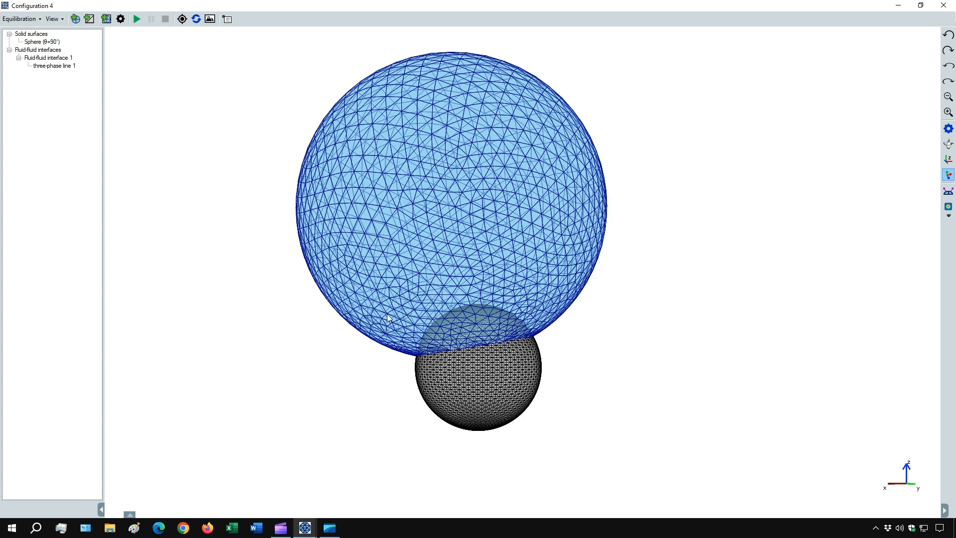
Reload initial configuration.ieco in place of the enlarged droplet with the finer mesh.
left_click(20, 19)
left_click(50, 131)
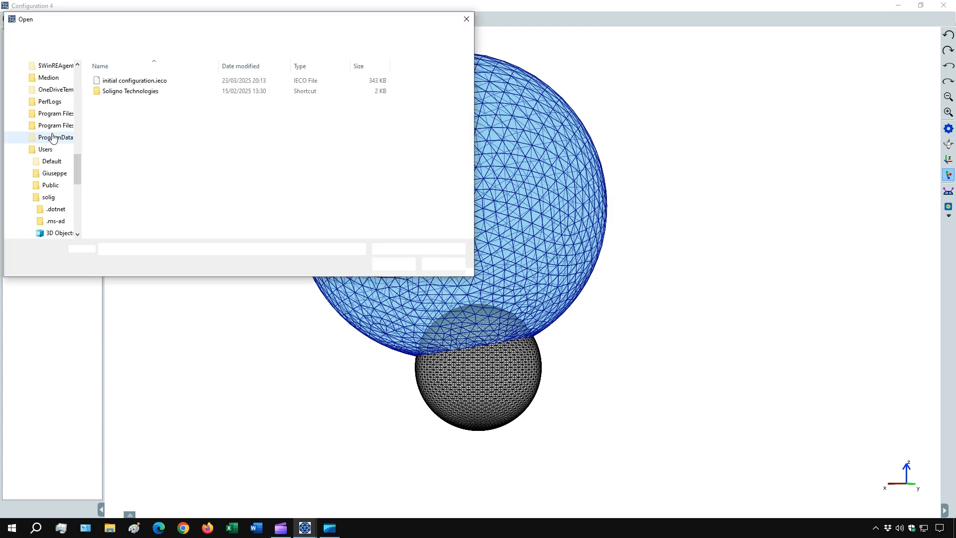
double_click(211, 80)
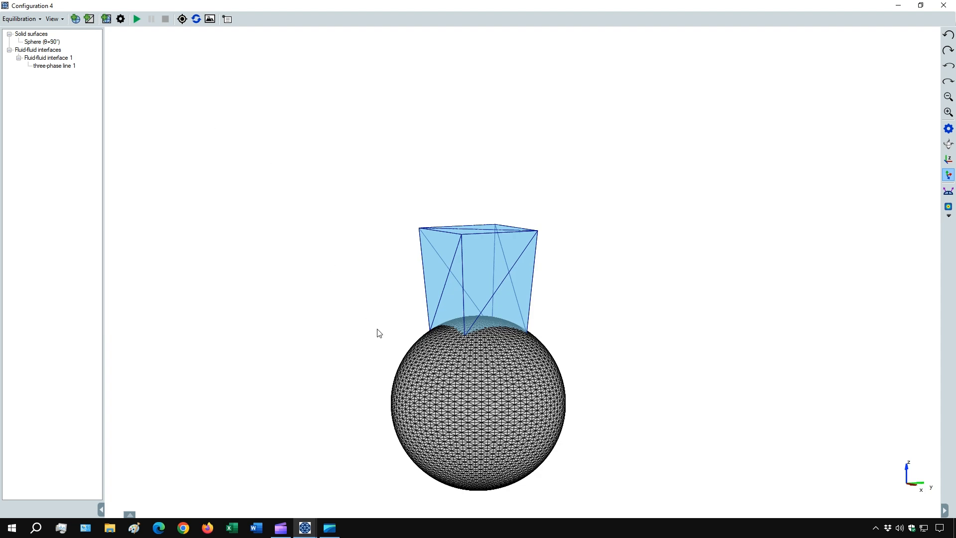
Remove the mesh of Fluid-fluid interface 1 from the sphere and confirm the removal.
left_click_drag(468, 379, 494, 379)
scroll(495, 379, "up", 2)
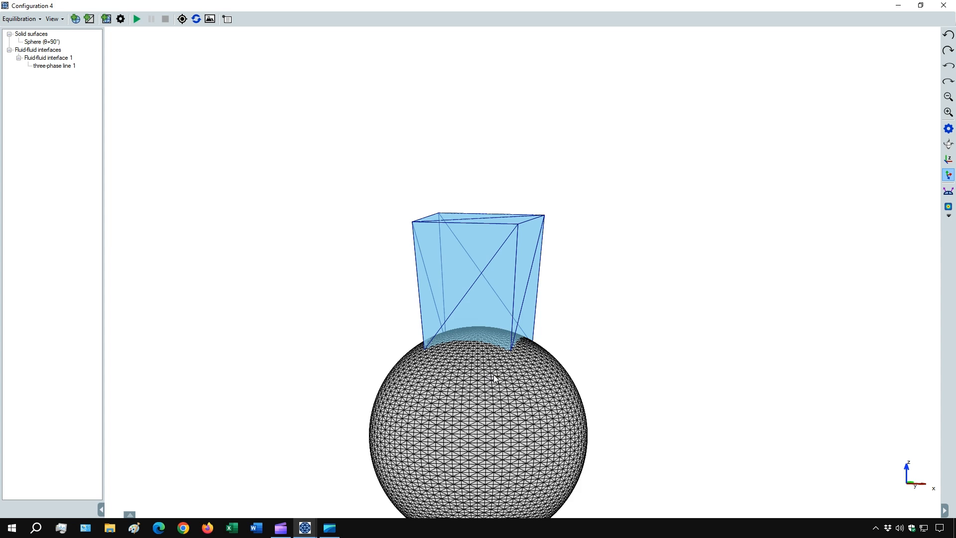
scroll(495, 380, "up", 2)
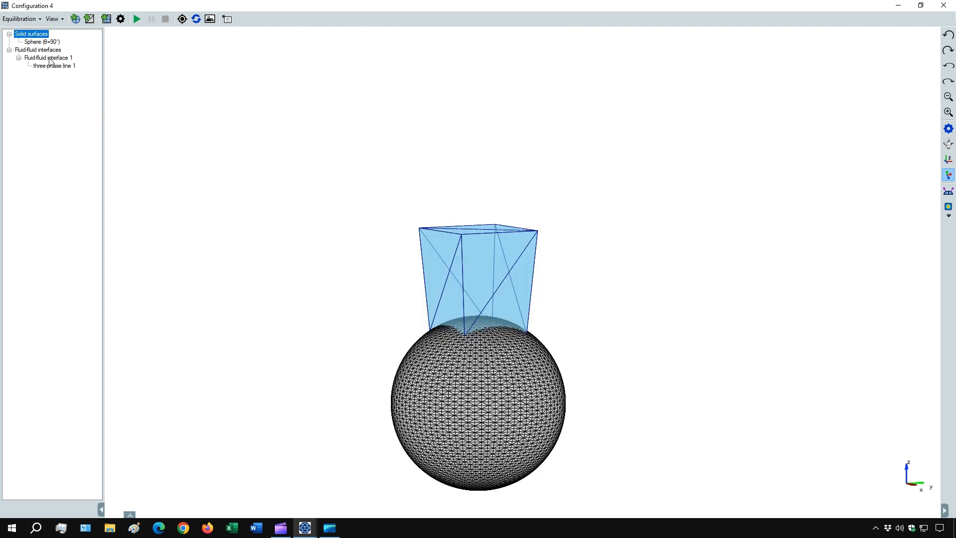
right_click(50, 60)
mouse_move(67, 66)
left_click(164, 77)
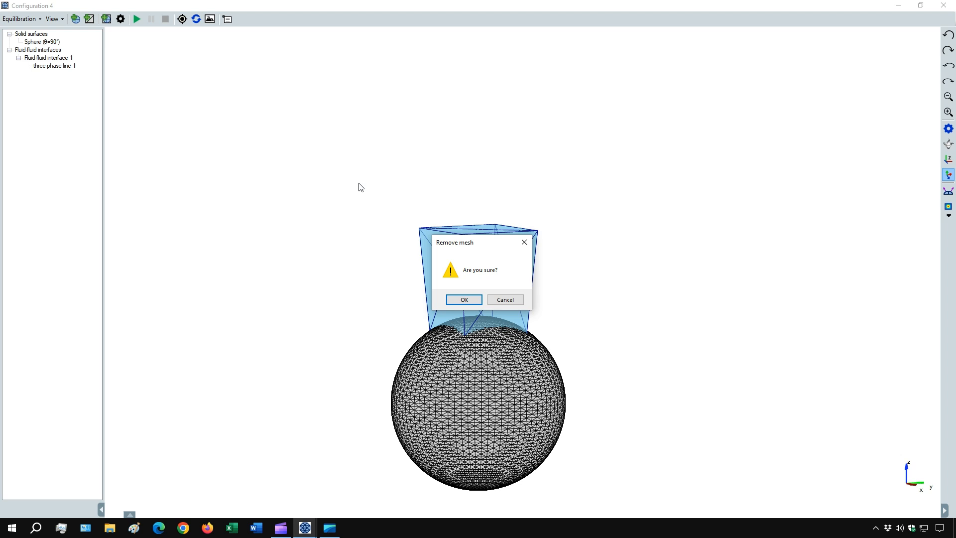
left_click(449, 297)
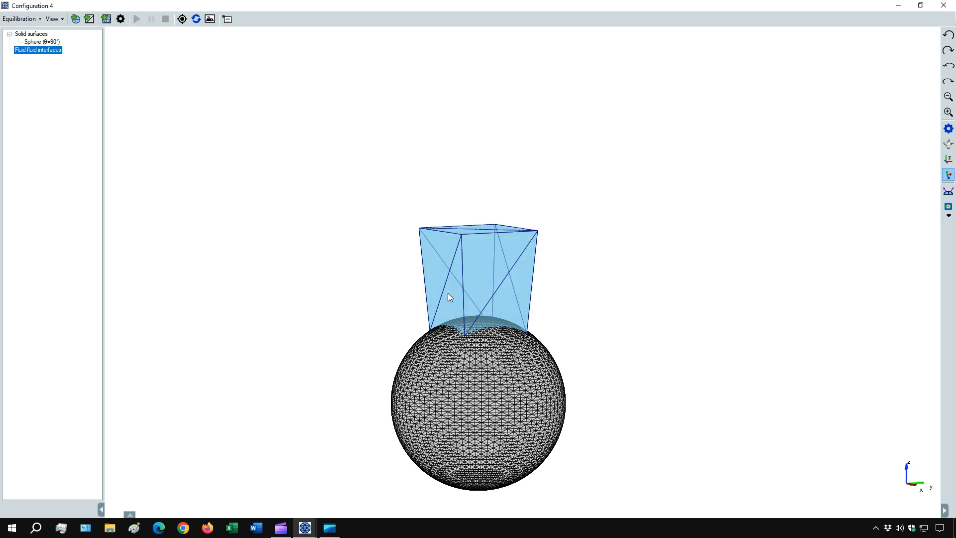
Add a new fluid-fluid interface from the built-in meshes, using the second droplet mesh with a reduced initial volume.
left_click(77, 20)
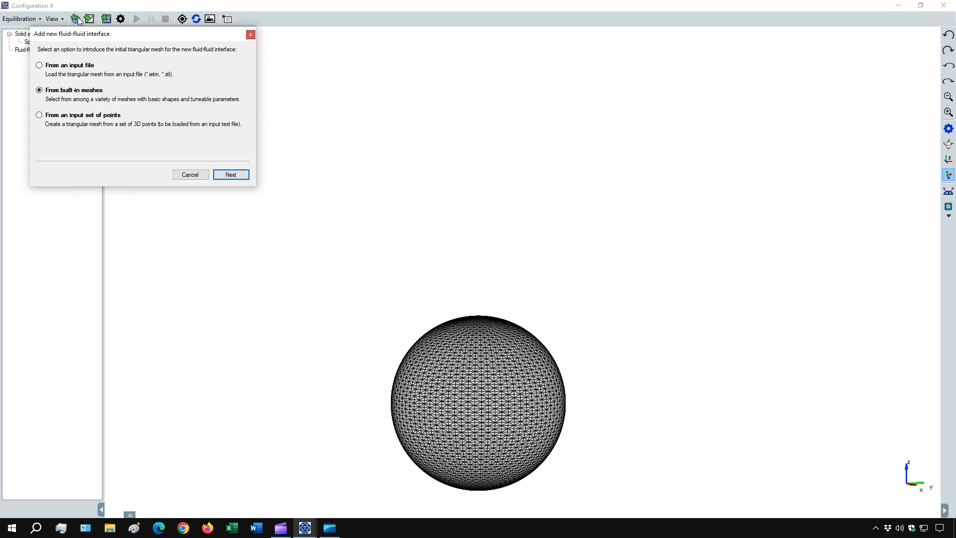
left_click(217, 176)
left_click(115, 133)
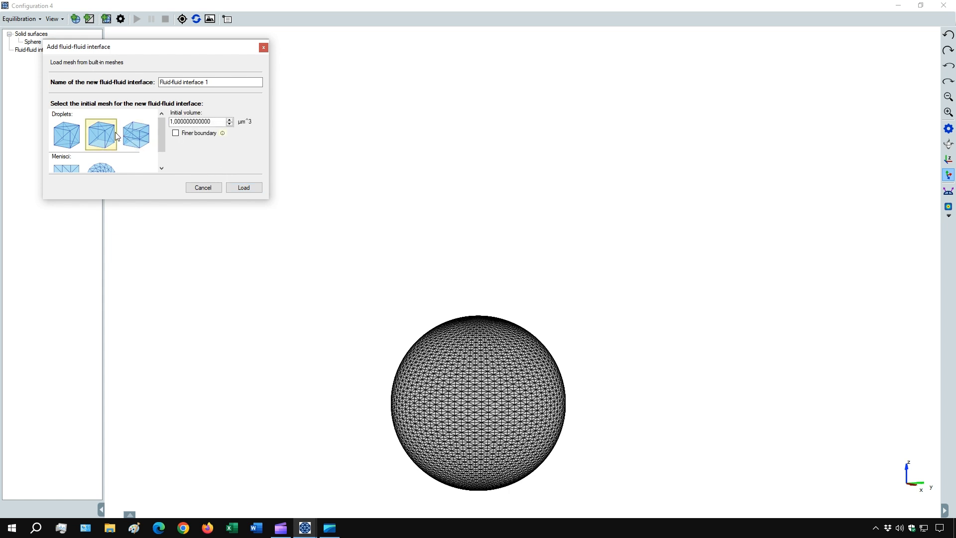
double_click(217, 121)
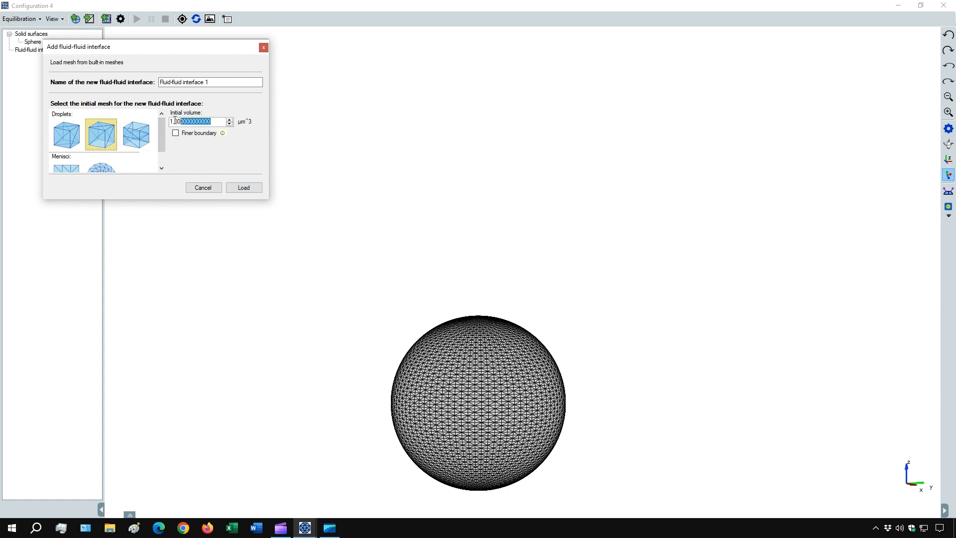
type("0,001")
left_click(230, 84)
left_click(248, 189)
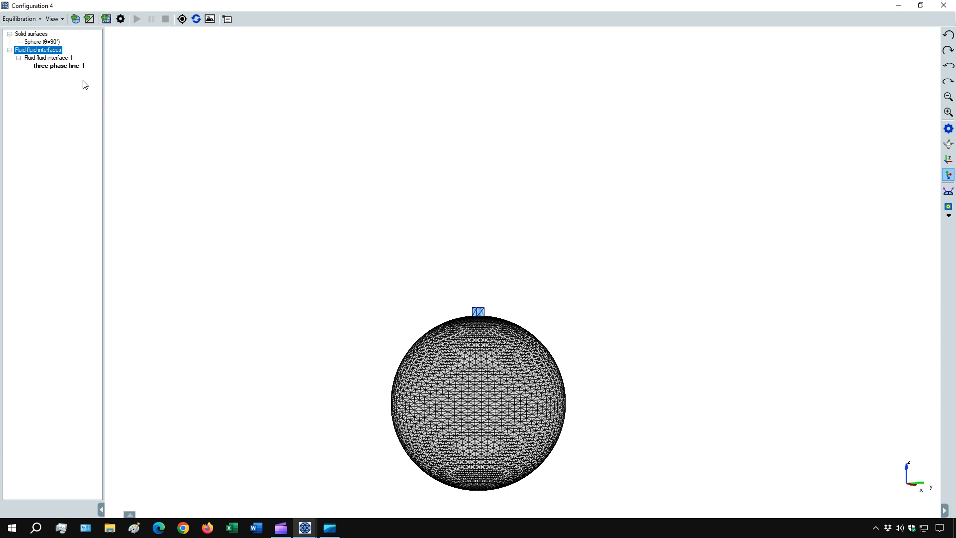
Set the Sphere constraint on three-phase line 1 of the new fluid-fluid interface.
right_click(63, 59)
mouse_move(94, 69)
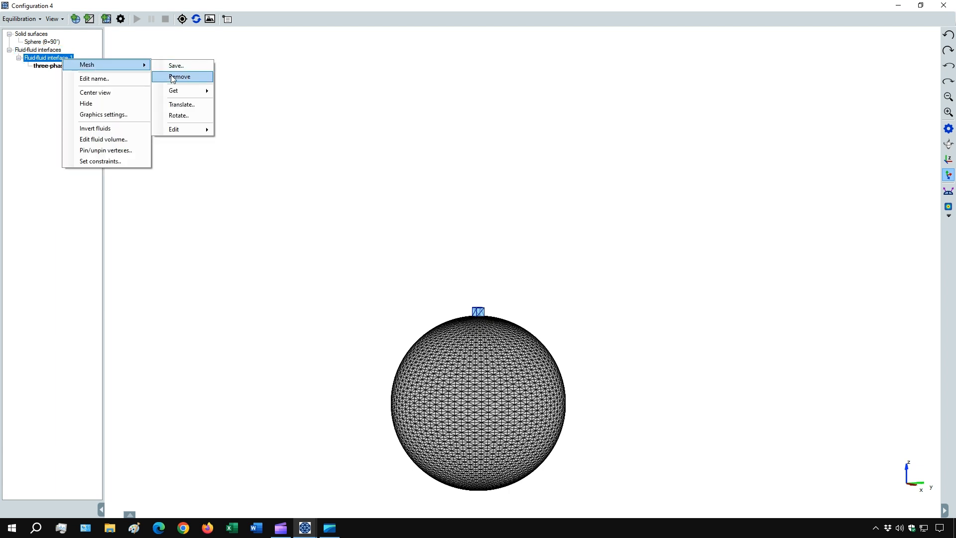
left_click(105, 95)
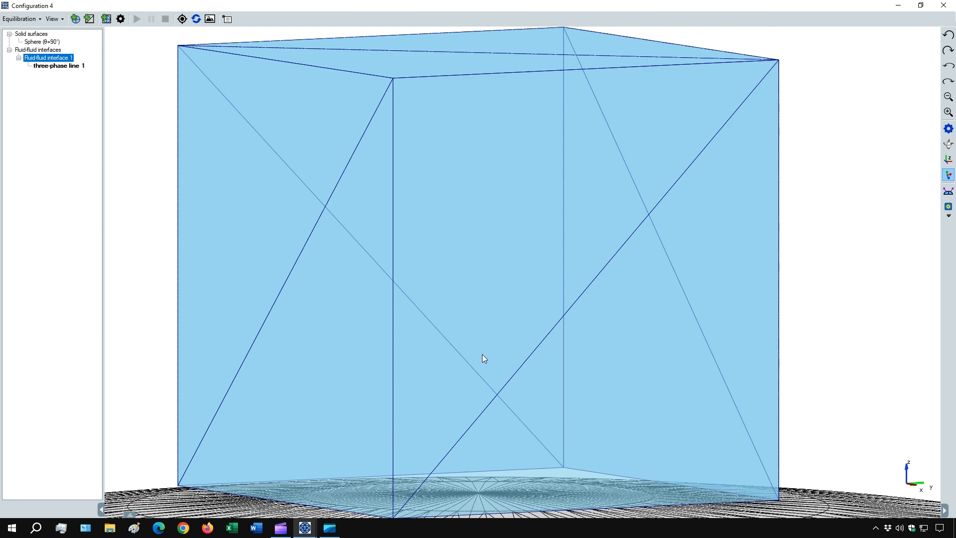
scroll(481, 354, "down", 2)
left_click_drag(423, 343, 432, 362)
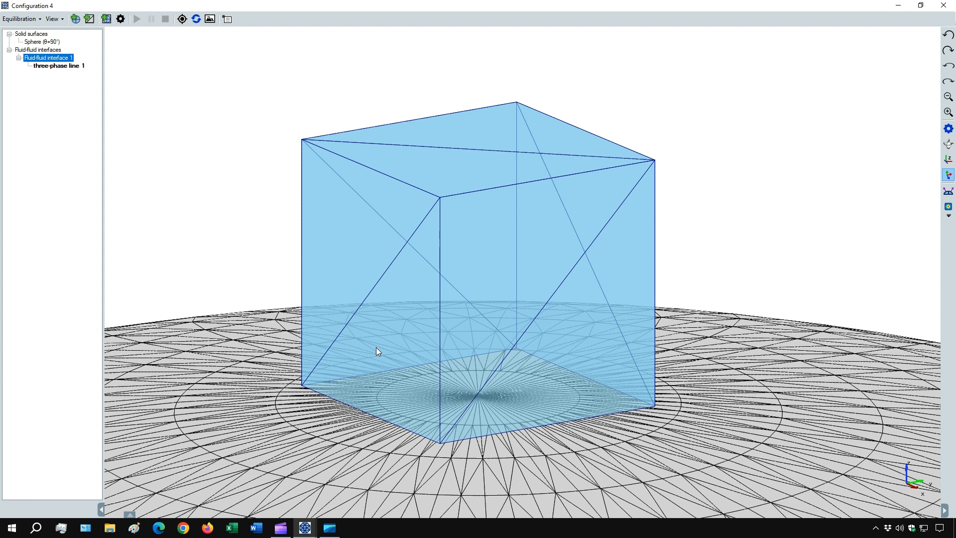
right_click(58, 67)
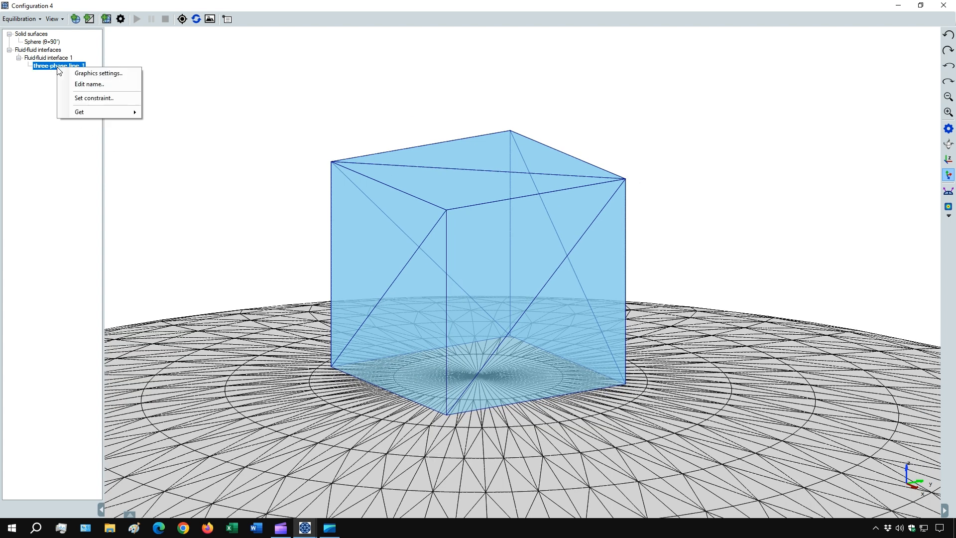
left_click(106, 98)
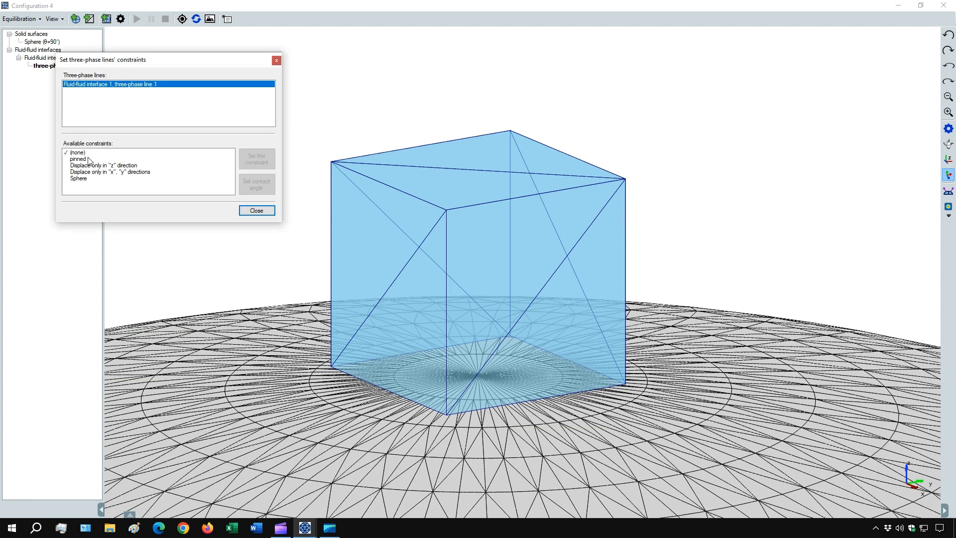
left_click(84, 178)
left_click(259, 164)
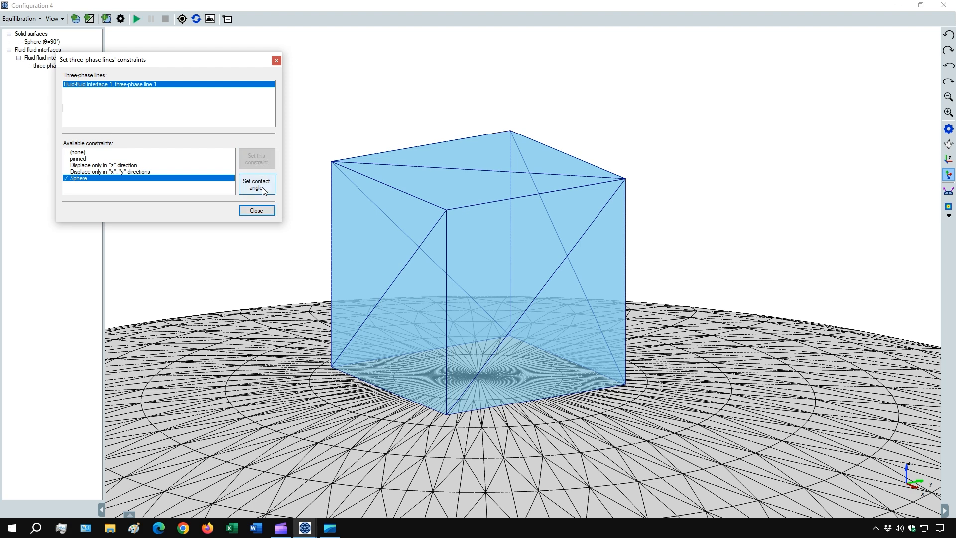
left_click(259, 212)
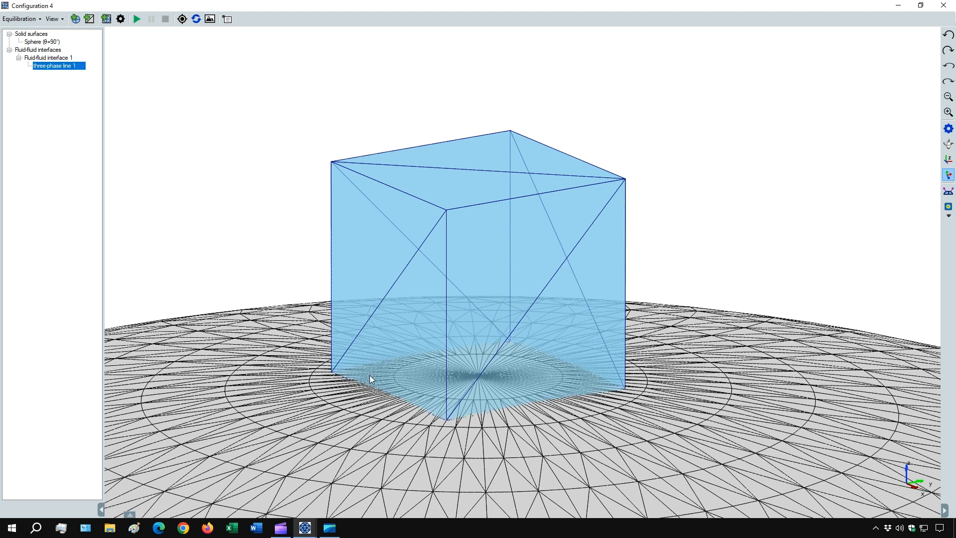
Enable equilibration with varying volume of the fluid below by 0.999 µm^3 in the equilibration settings.
left_click_drag(420, 369, 445, 369)
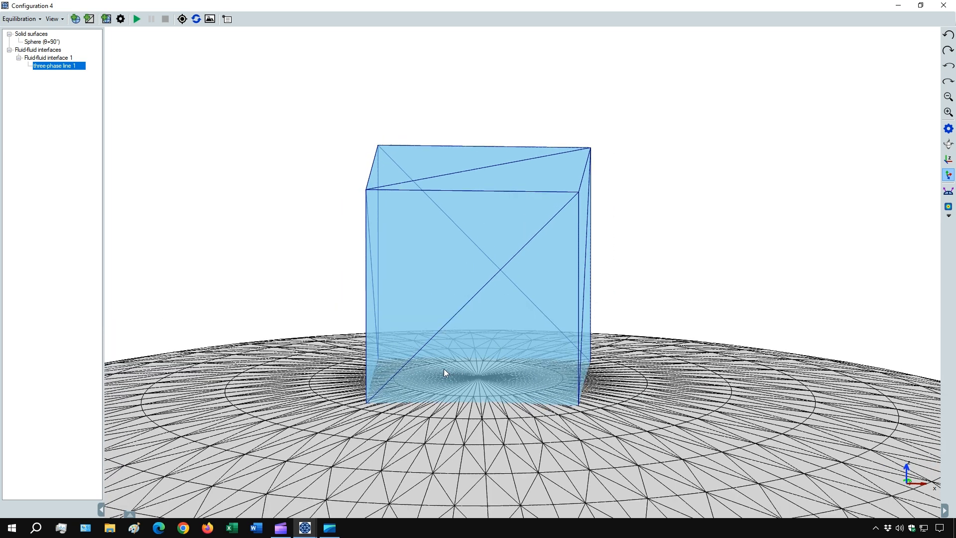
scroll(429, 366, "down", 1)
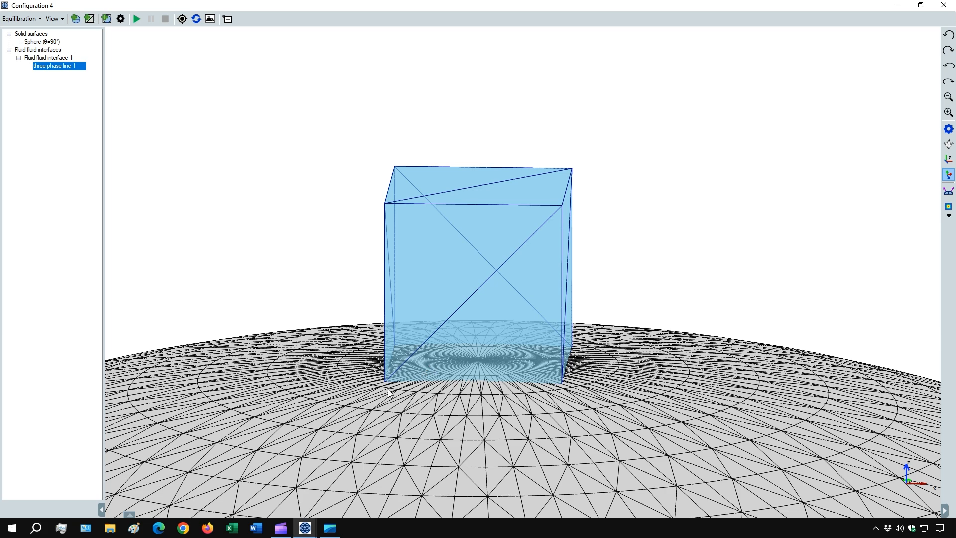
scroll(409, 396, "down", 1)
left_click_drag(436, 393, 469, 389)
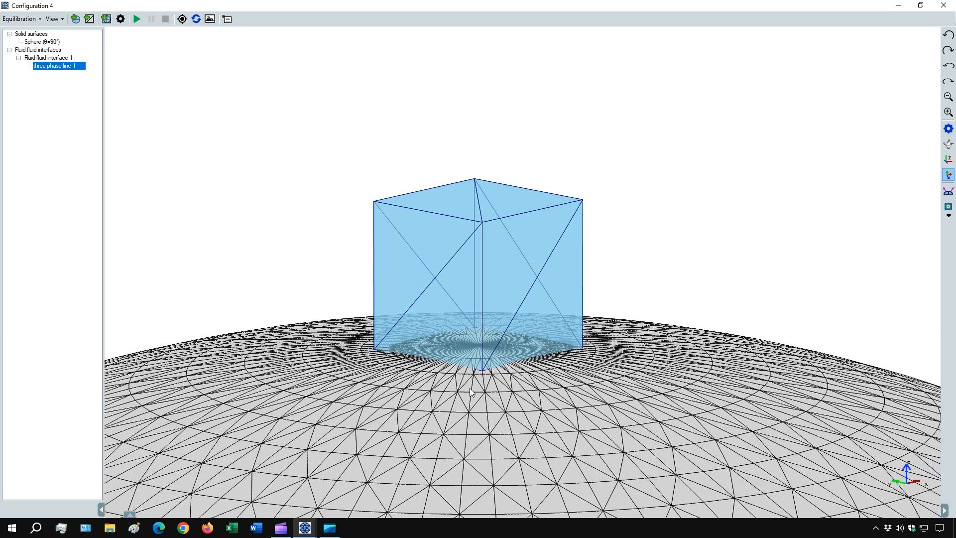
scroll(469, 391, "down", 1)
scroll(468, 386, "down", 1)
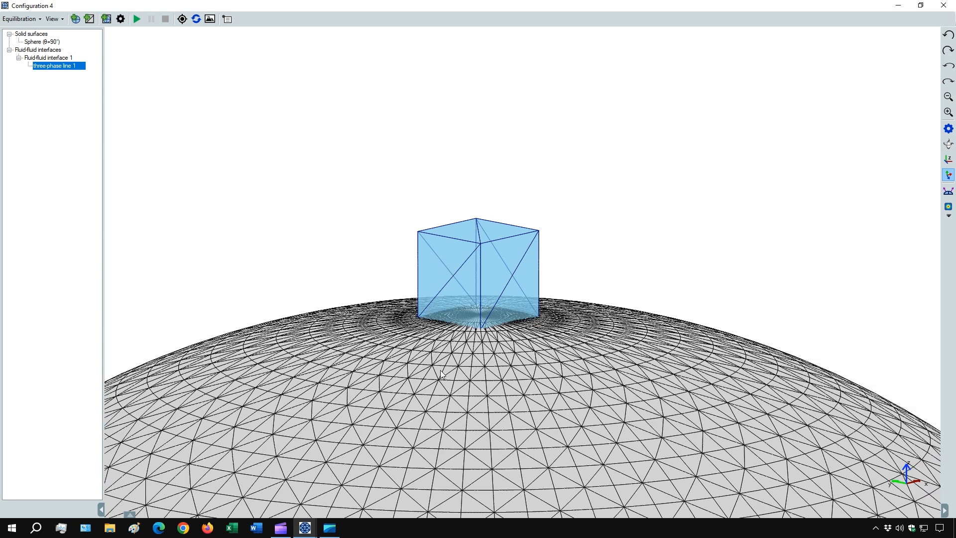
scroll(433, 381, "down", 1)
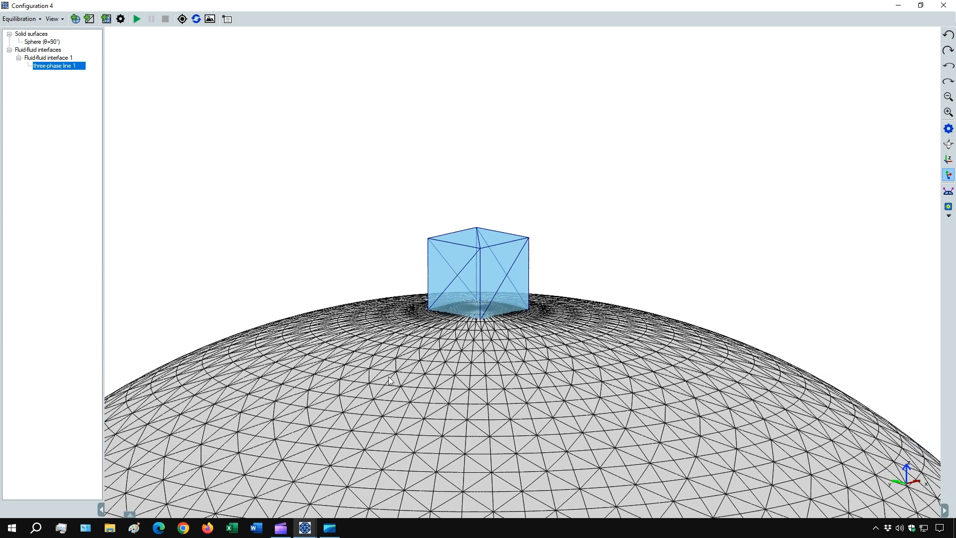
left_click(120, 19)
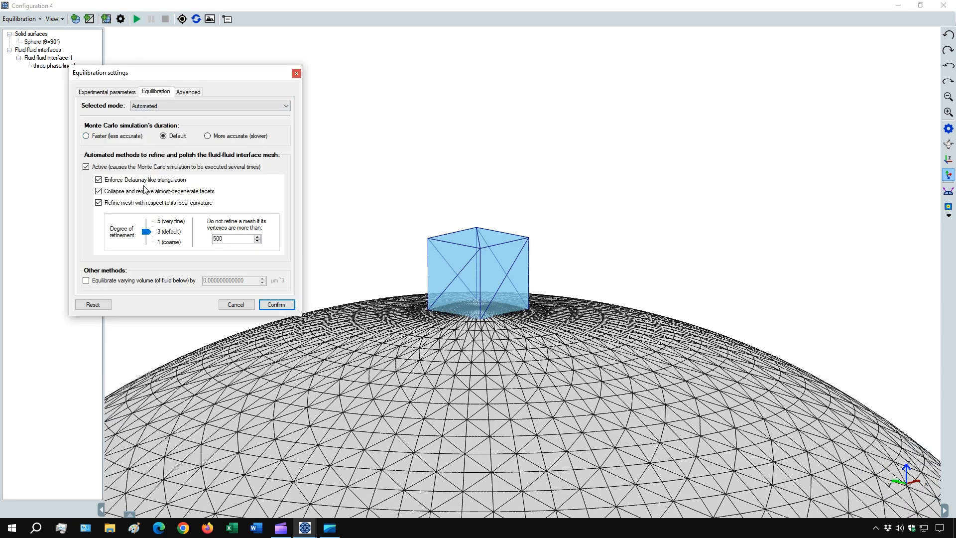
left_click(106, 280)
left_click_drag(249, 281, 210, 281)
type("999")
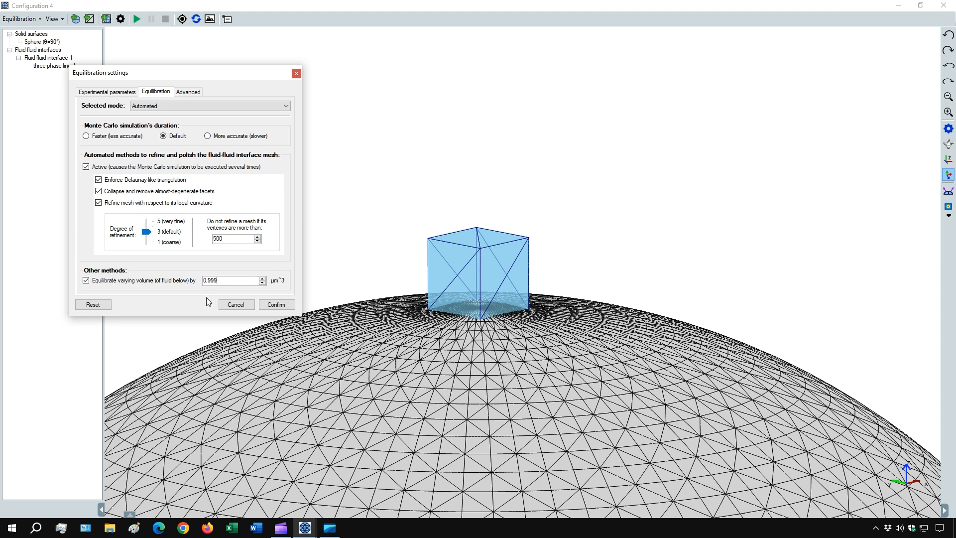
left_click(234, 243)
left_click(276, 304)
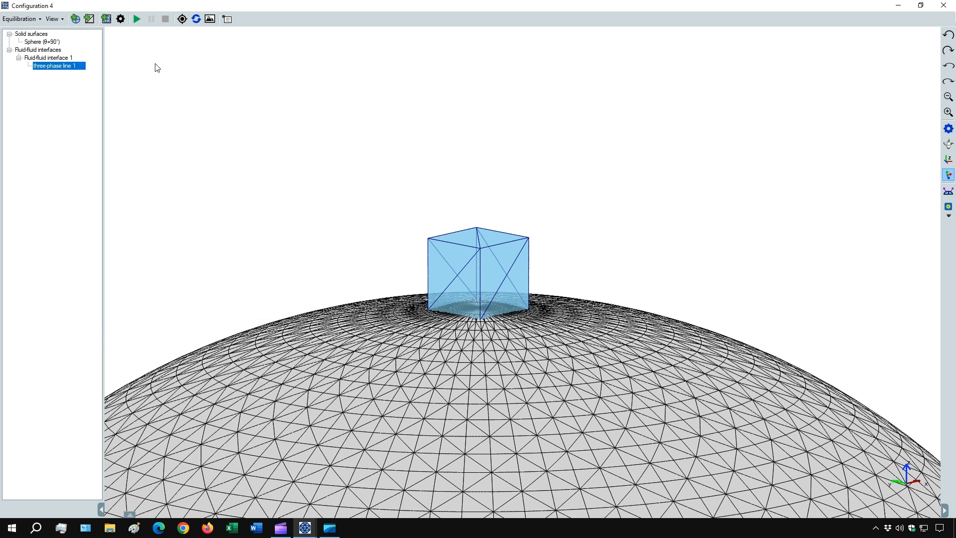
Run the equilibration on the small droplet mesh and inspect the resulting droplet on the sphere from several sides.
left_click(137, 19)
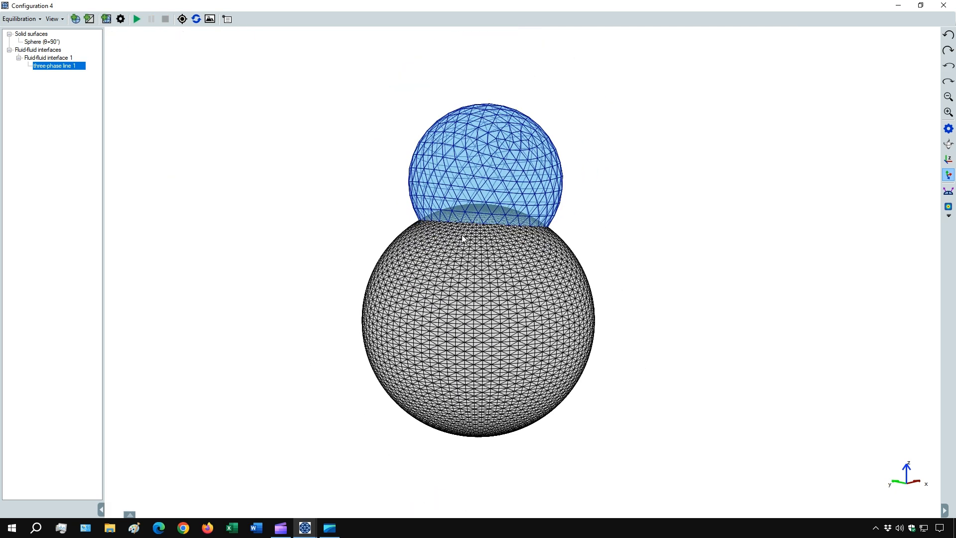
left_click_drag(462, 236, 442, 240)
scroll(447, 242, "up", 1)
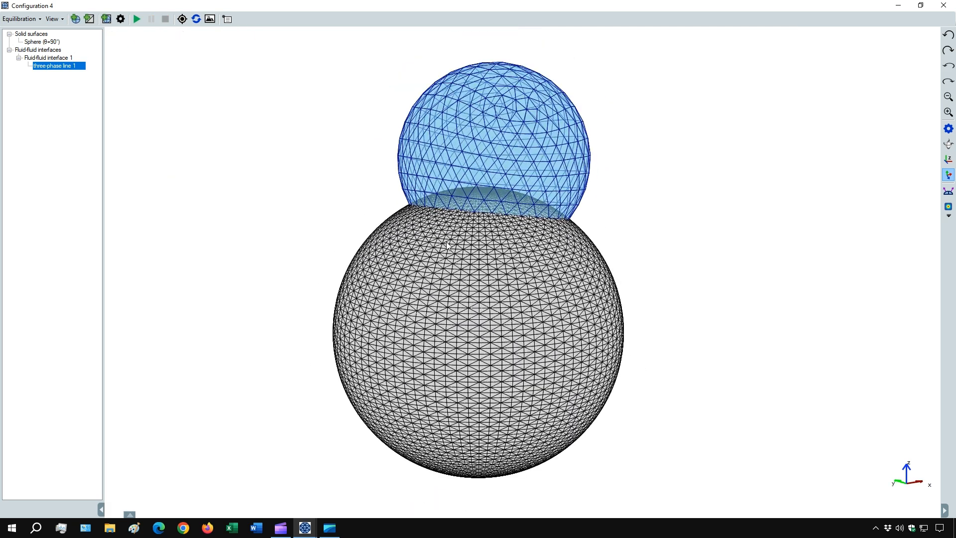
left_click_drag(412, 280, 434, 287)
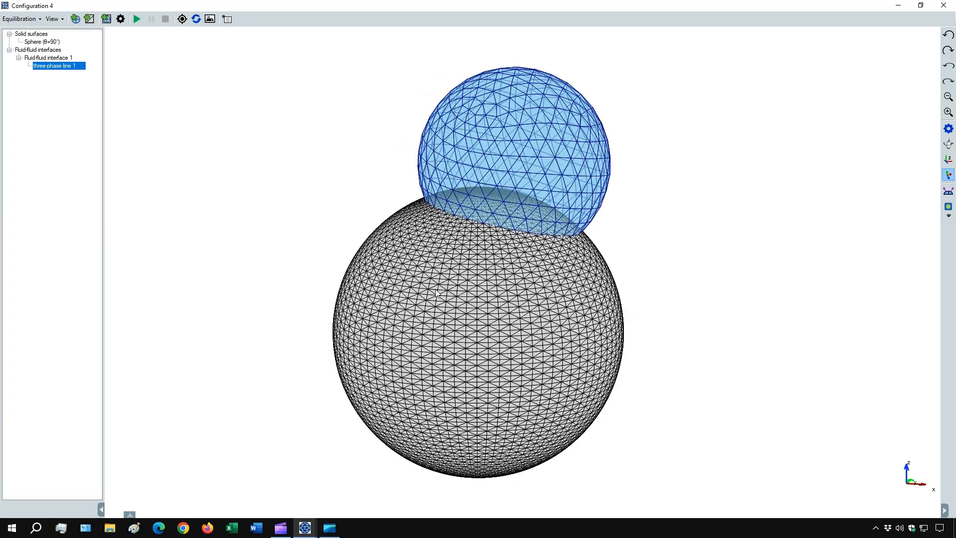